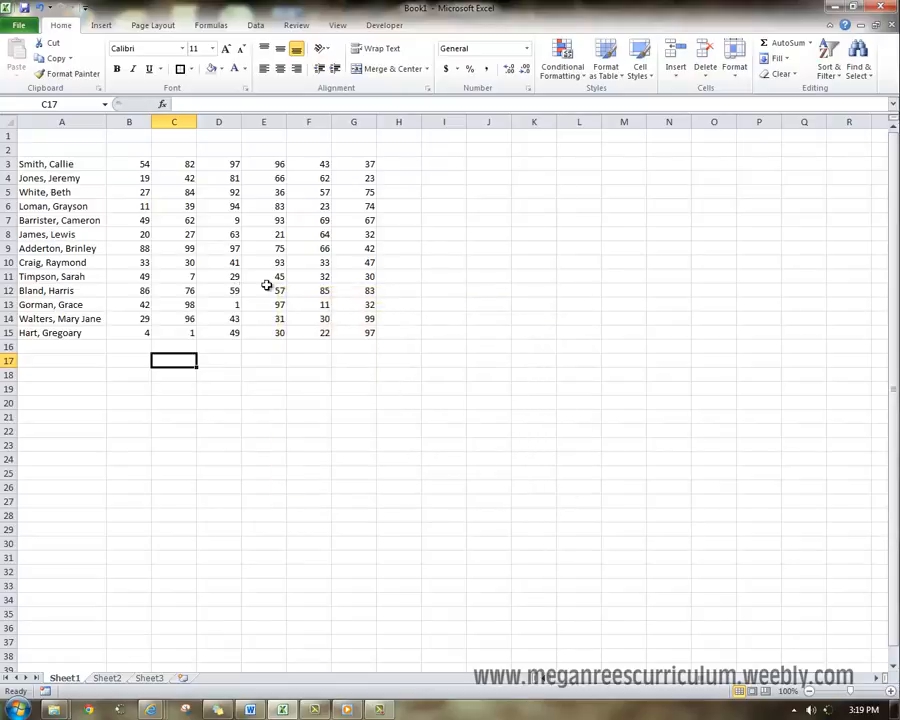
pyautogui.click(261, 262)
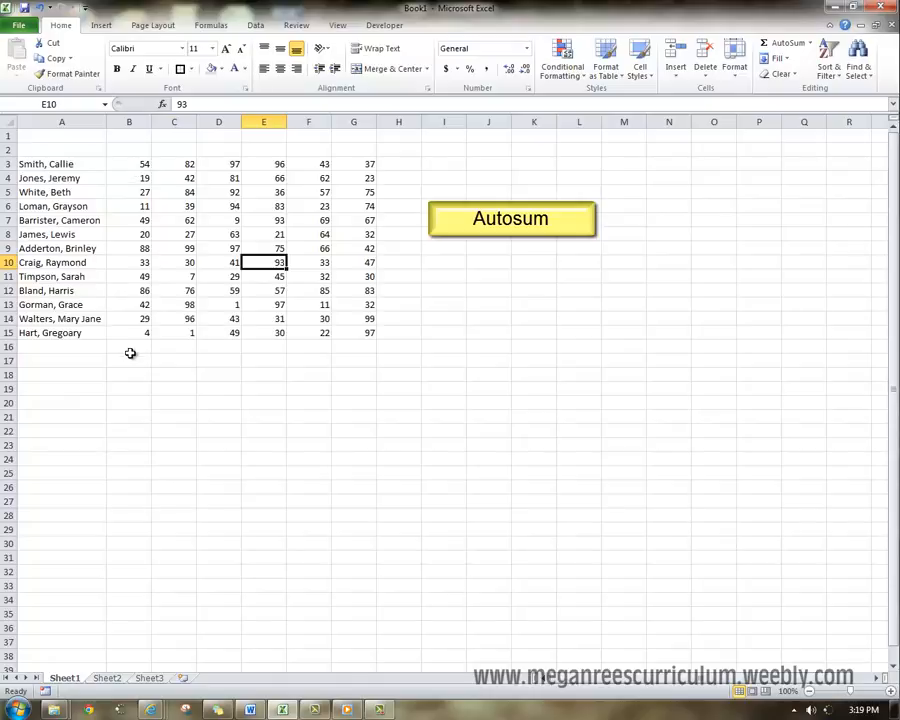
pyautogui.click(116, 164)
pyautogui.moveTo(116, 164); pyautogui.dragTo(122, 337)
pyautogui.click(128, 351)
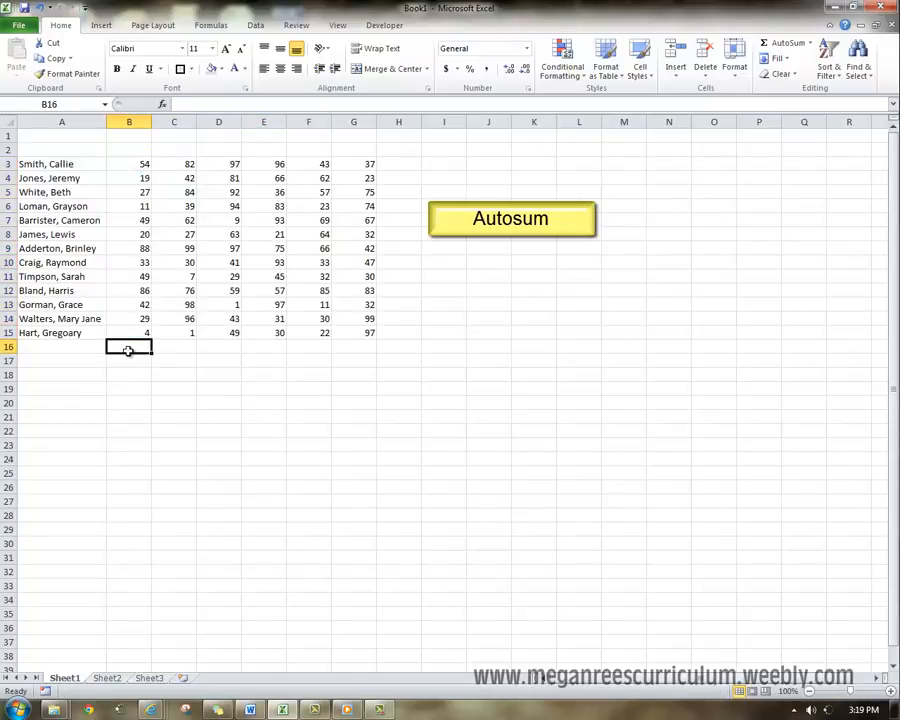
pyautogui.write('=')
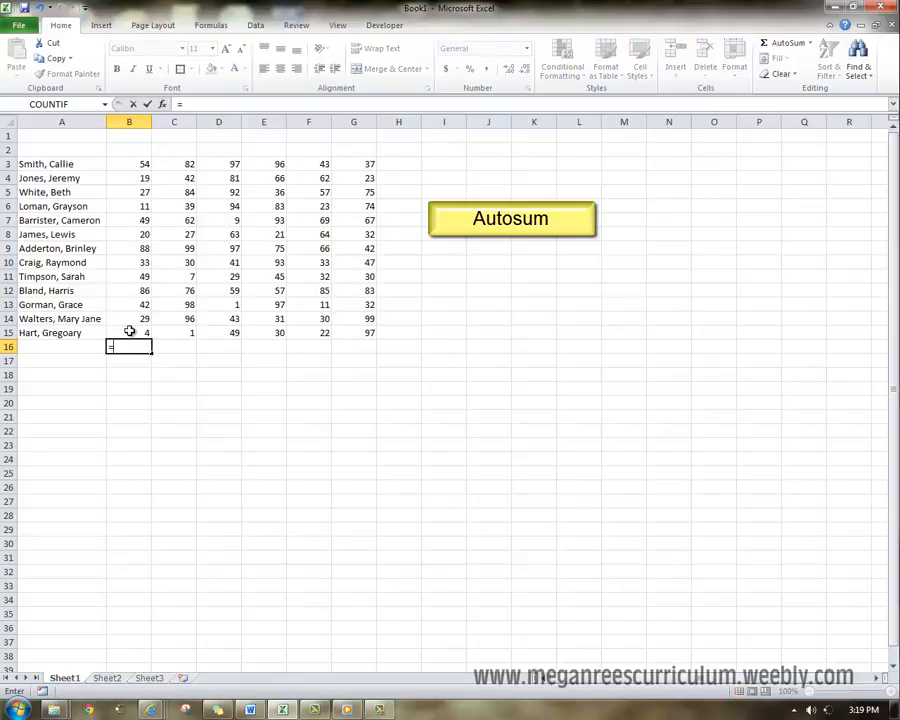
pyautogui.click(128, 331)
pyautogui.write('+')
pyautogui.click(133, 318)
pyautogui.write('+')
pyautogui.click(132, 305)
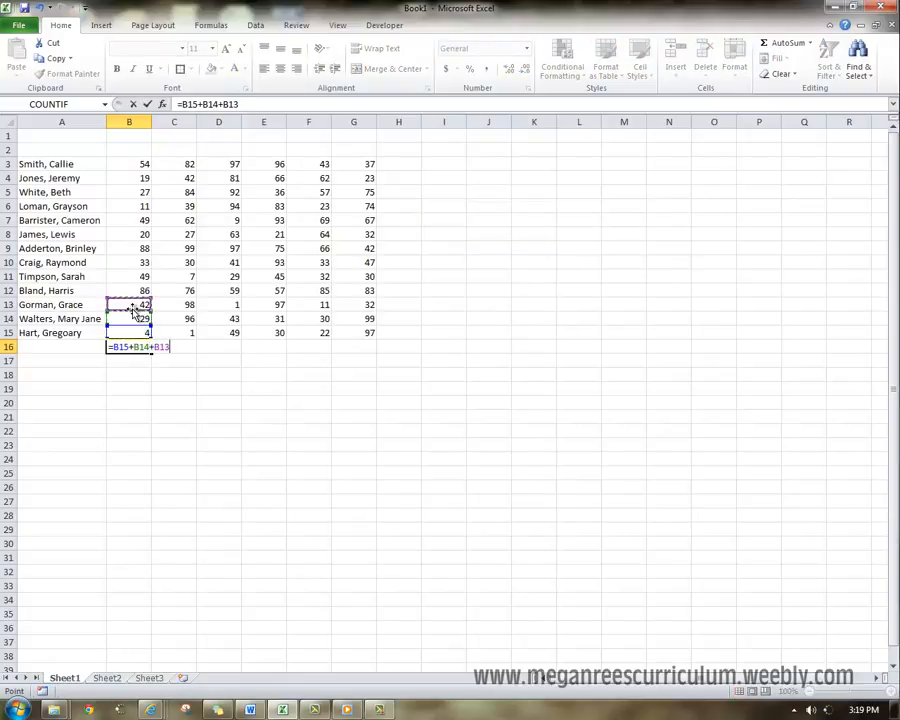
pyautogui.press('BackSpace')
pyautogui.press('BackSpace')
pyautogui.press('BackSpace')
pyautogui.press('BackSpace')
pyautogui.press('BackSpace')
pyautogui.press('BackSpace')
pyautogui.press('BackSpace')
pyautogui.press('BackSpace')
pyautogui.press('Escape')
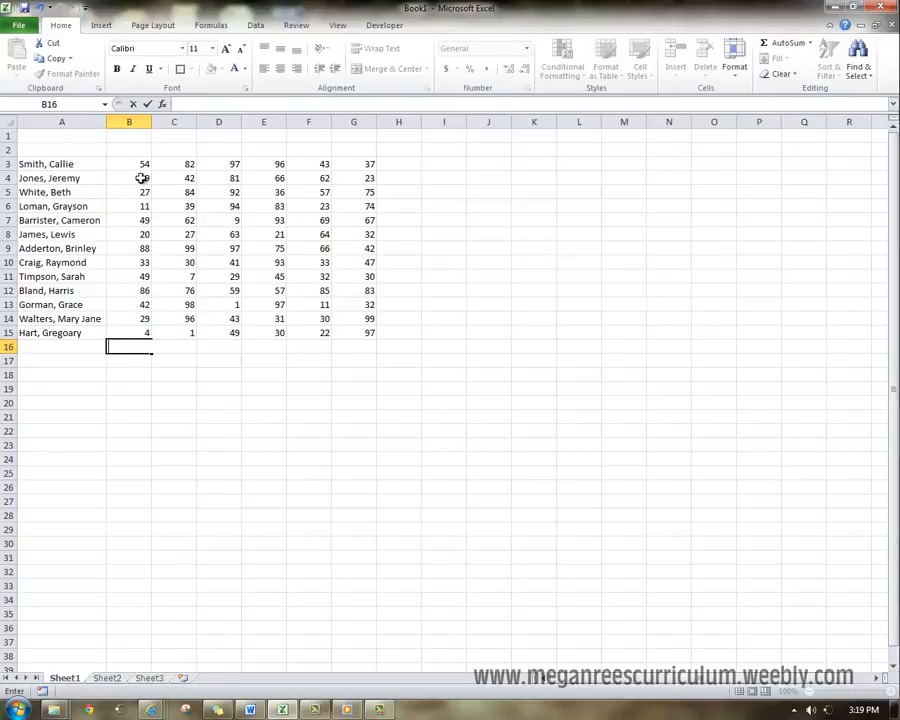
# - Total B3:B15 in B16 with AutoSum and fill the sum formula across row 16 through G16
pyautogui.moveTo(132, 166); pyautogui.dragTo(146, 334)
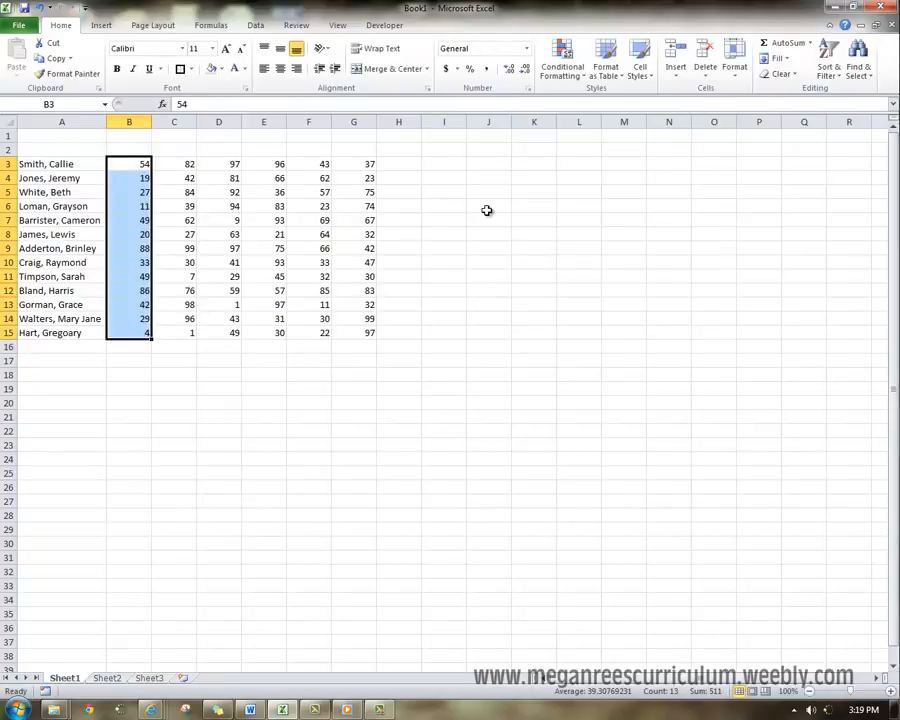
pyautogui.click(773, 48)
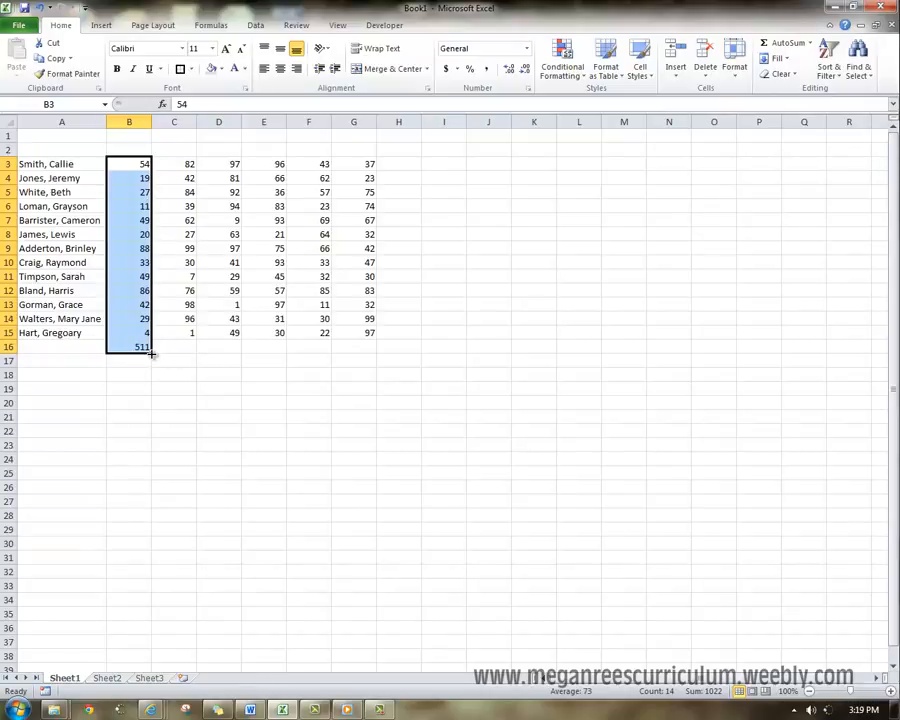
pyautogui.moveTo(151, 352); pyautogui.dragTo(371, 348)
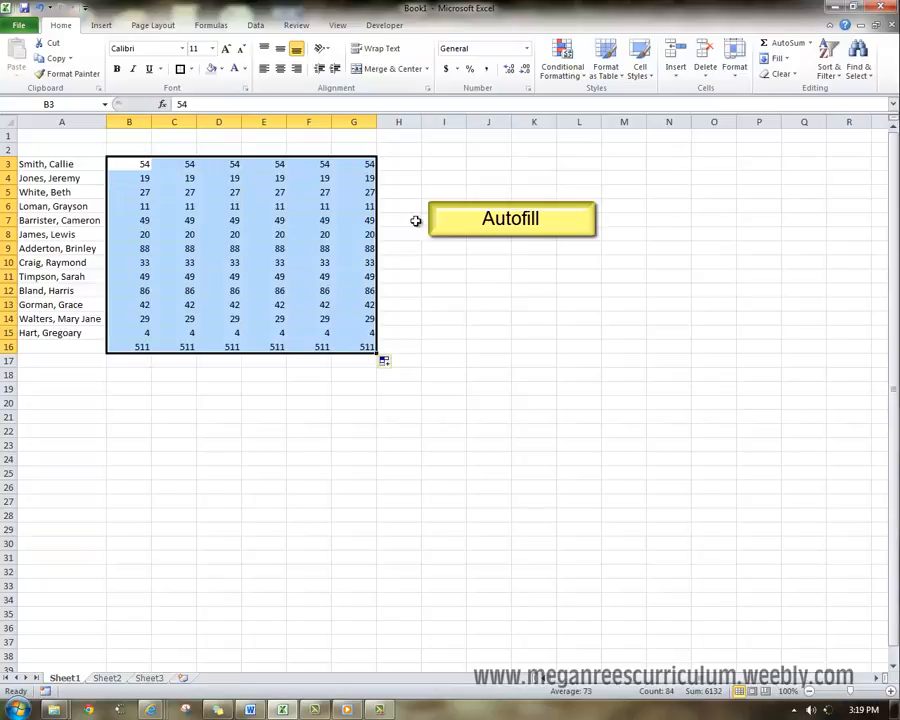
pyautogui.hotkey('ctrl', 'z')
pyautogui.click(128, 346)
pyautogui.moveTo(153, 352); pyautogui.dragTo(374, 360)
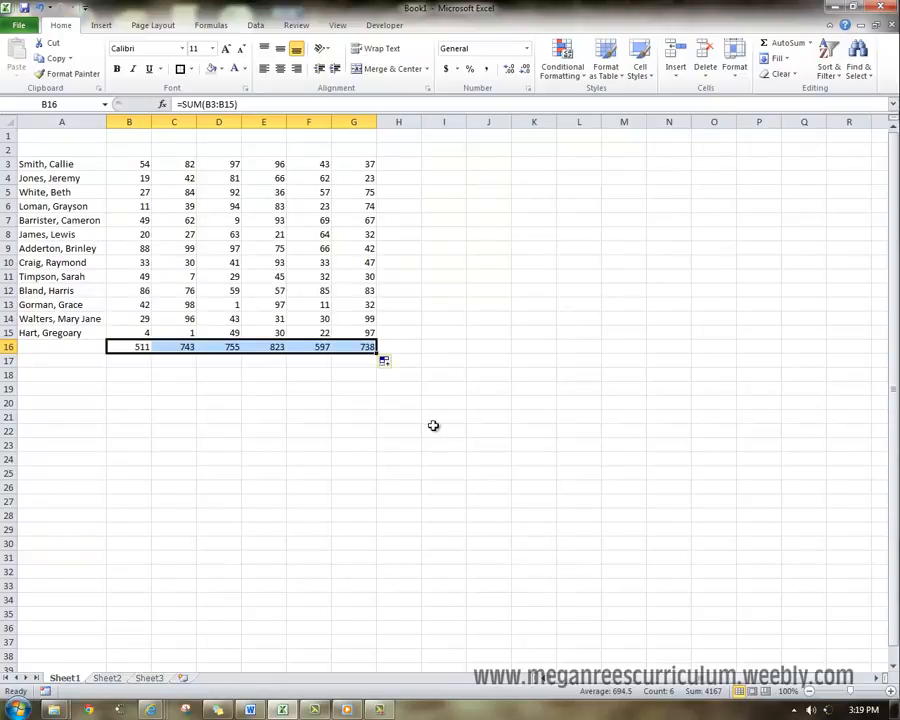
# - Try replacing the row 16 totals with an AutoSum average of B3:B15, and undo the changes
pyautogui.press('Delete')
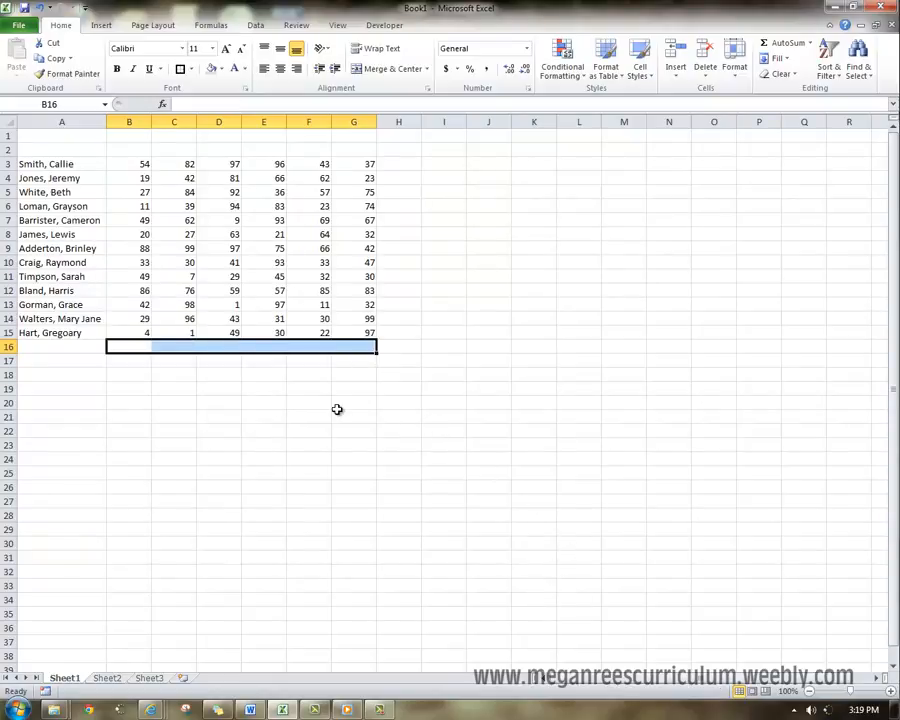
pyautogui.click(340, 414)
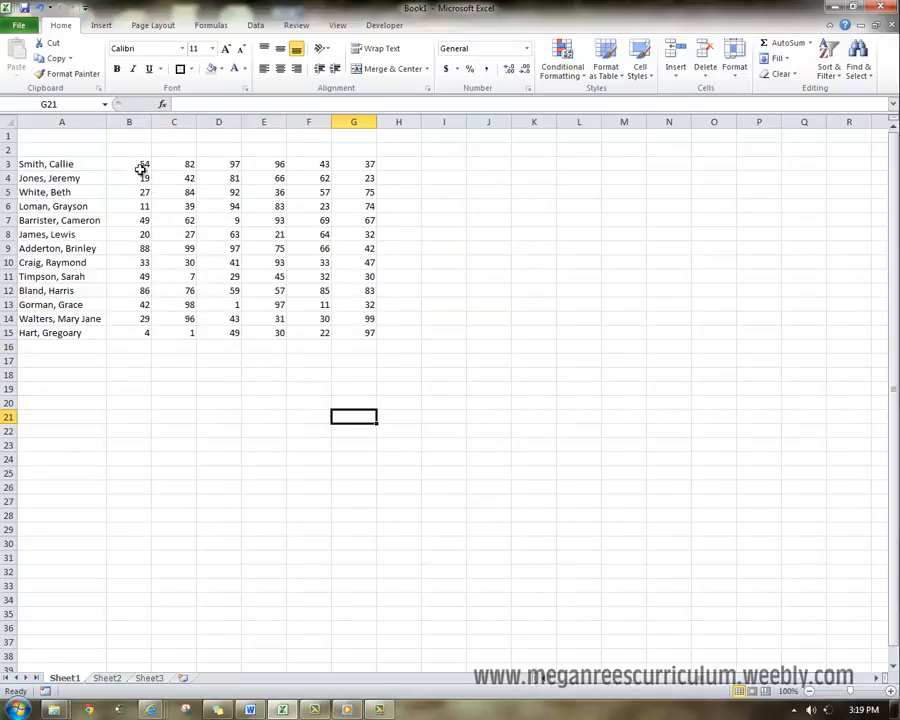
pyautogui.moveTo(140, 166); pyautogui.dragTo(143, 333)
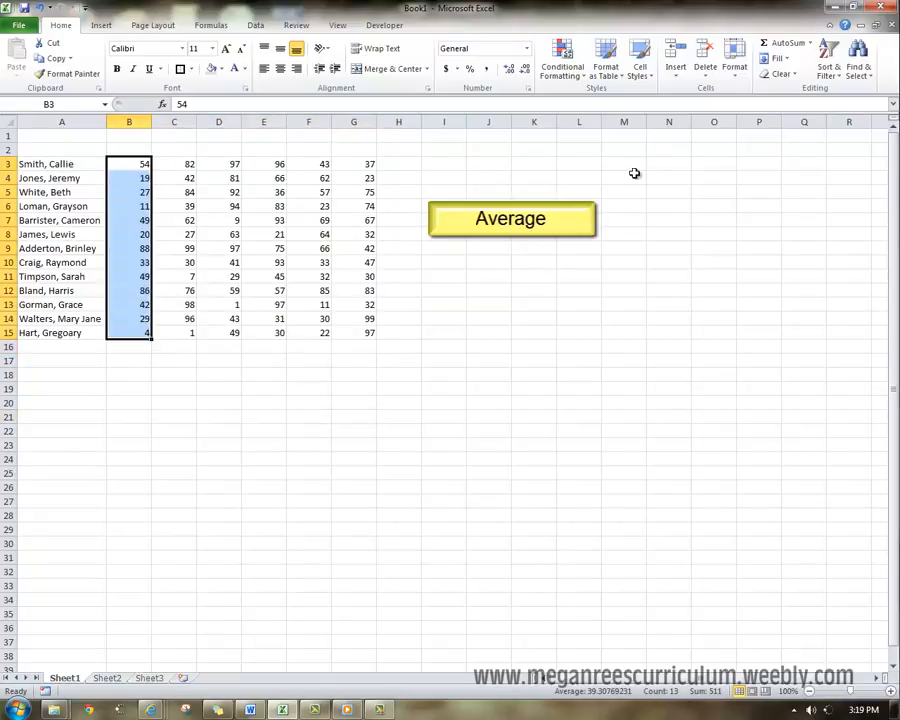
pyautogui.click(810, 43)
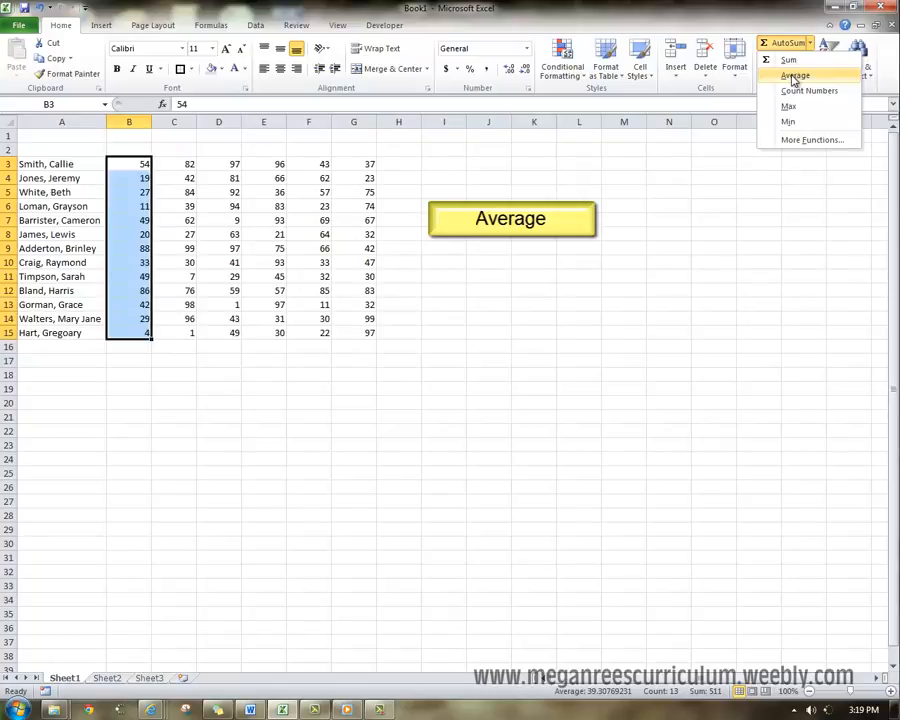
pyautogui.click(794, 79)
pyautogui.hotkey('ctrl', 'z')
pyautogui.hotkey('ctrl', 'z')
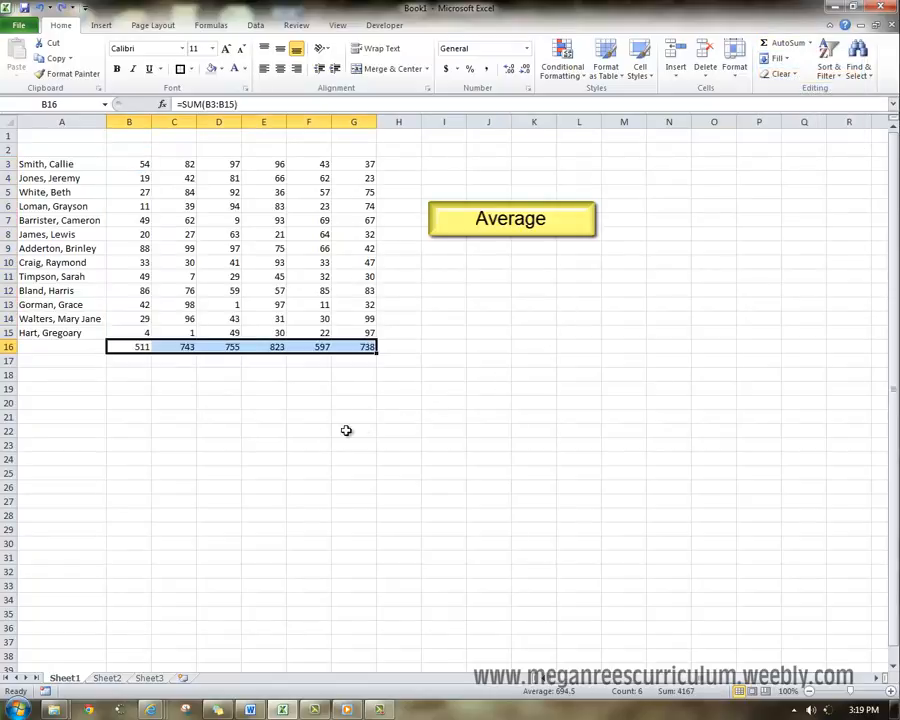
# - Enter an AVERAGE formula for the range B3:B14 in B17
pyautogui.click(218, 444)
pyautogui.click(128, 360)
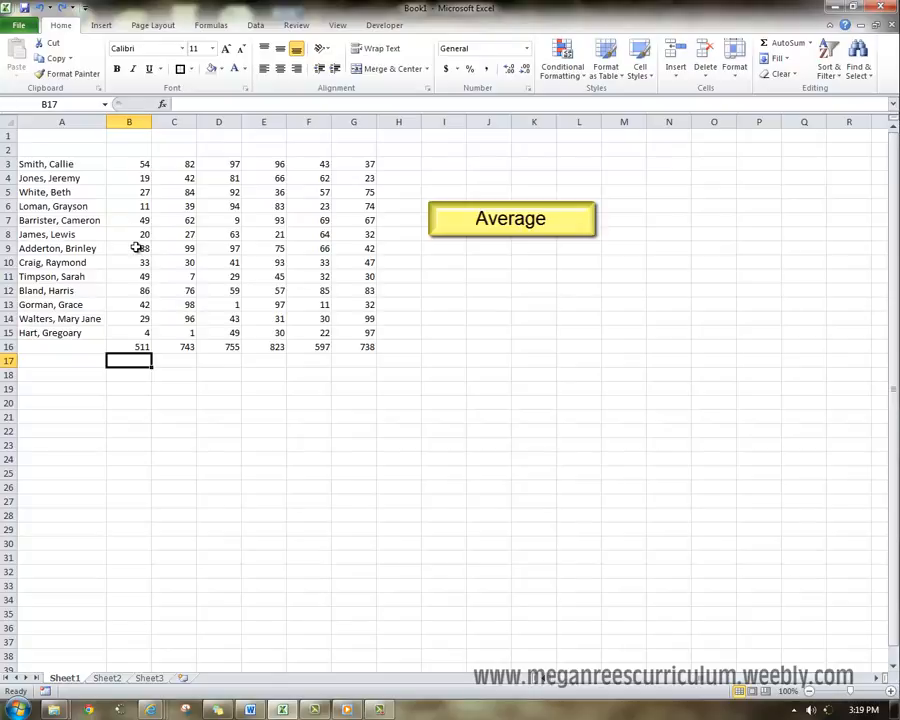
pyautogui.write('=a')
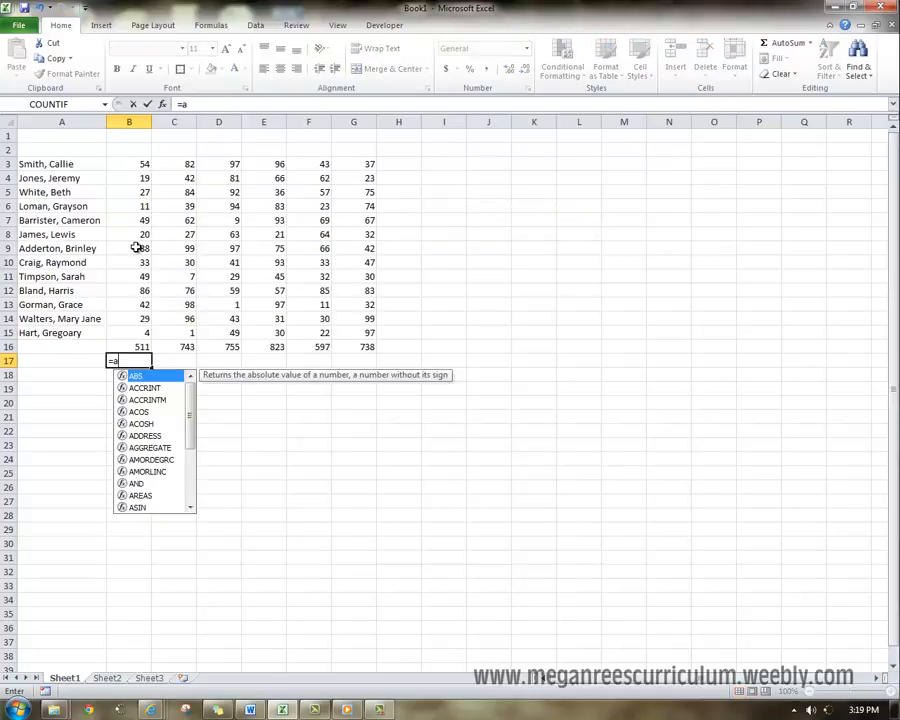
pyautogui.write('verage(')
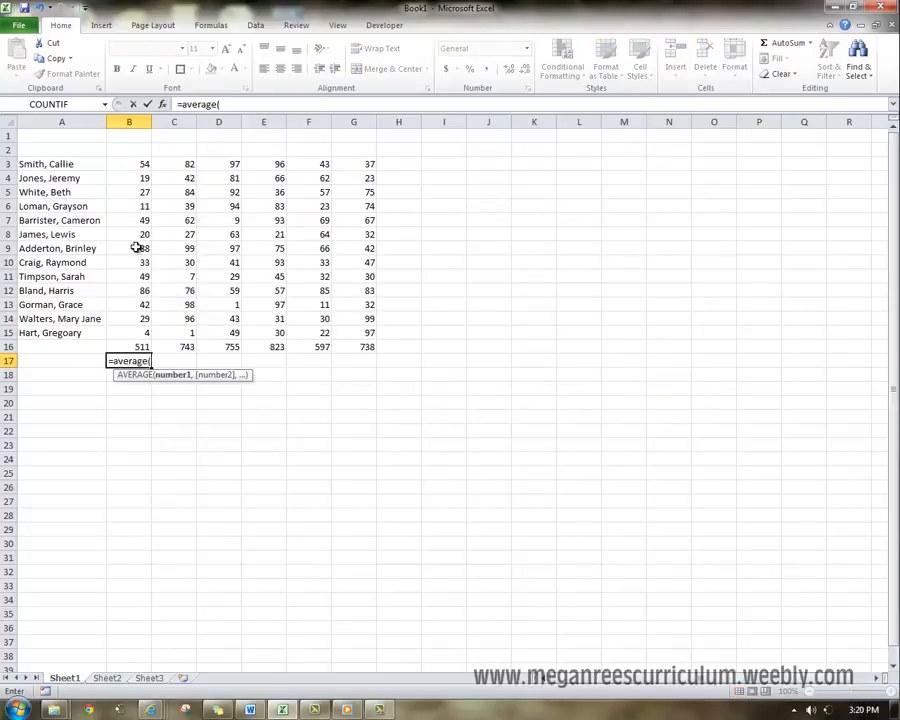
pyautogui.moveTo(132, 157); pyautogui.dragTo(134, 320)
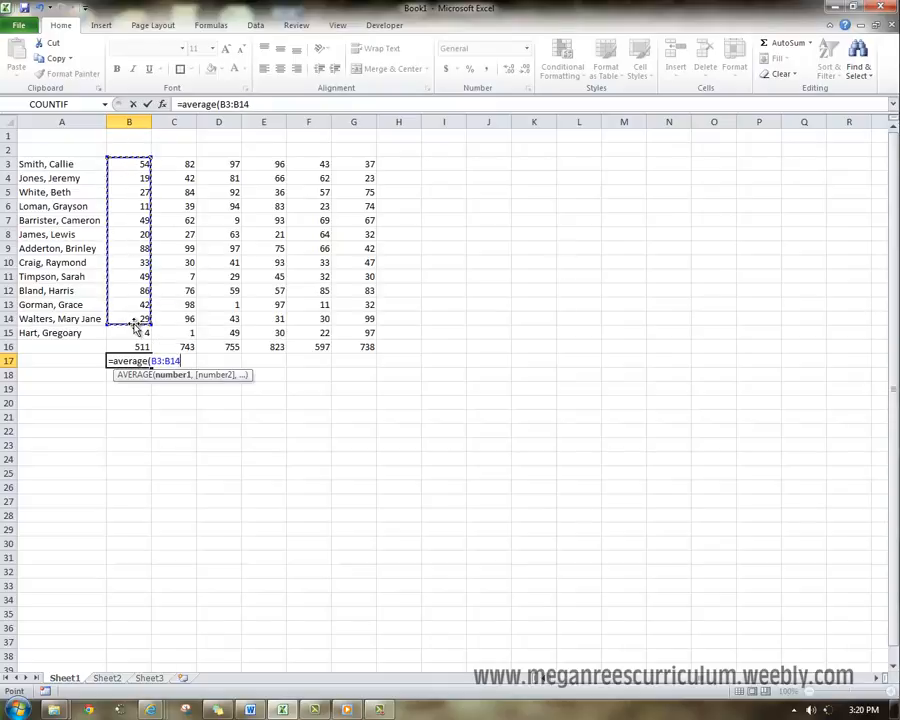
pyautogui.press('Return')
# - Fill the average formula from B17 across row 17 through G17
pyautogui.click(130, 347)
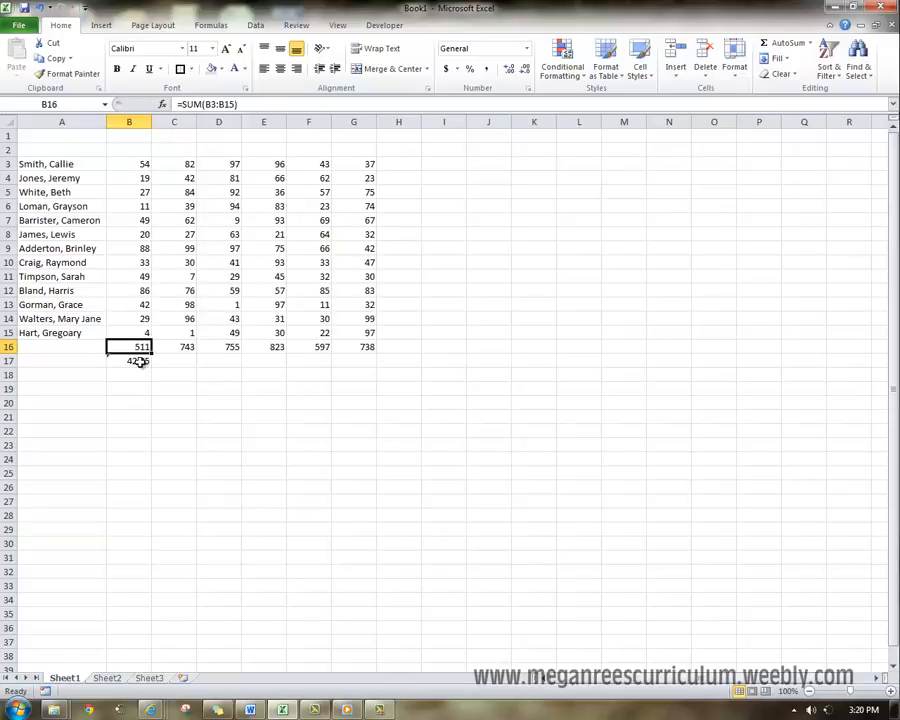
pyautogui.click(142, 378)
pyautogui.click(140, 361)
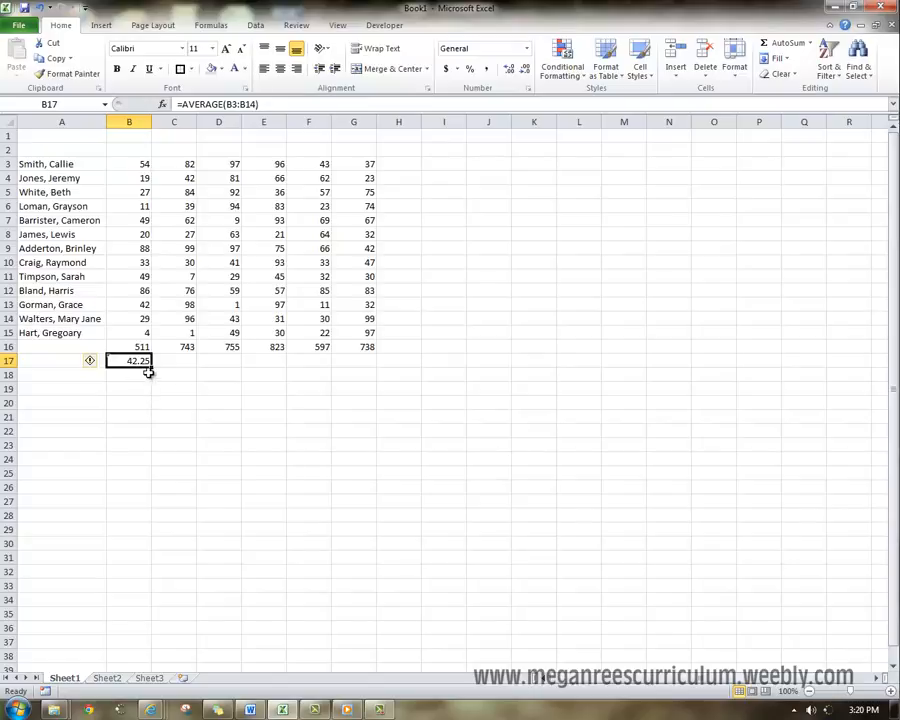
pyautogui.moveTo(151, 367); pyautogui.dragTo(362, 371)
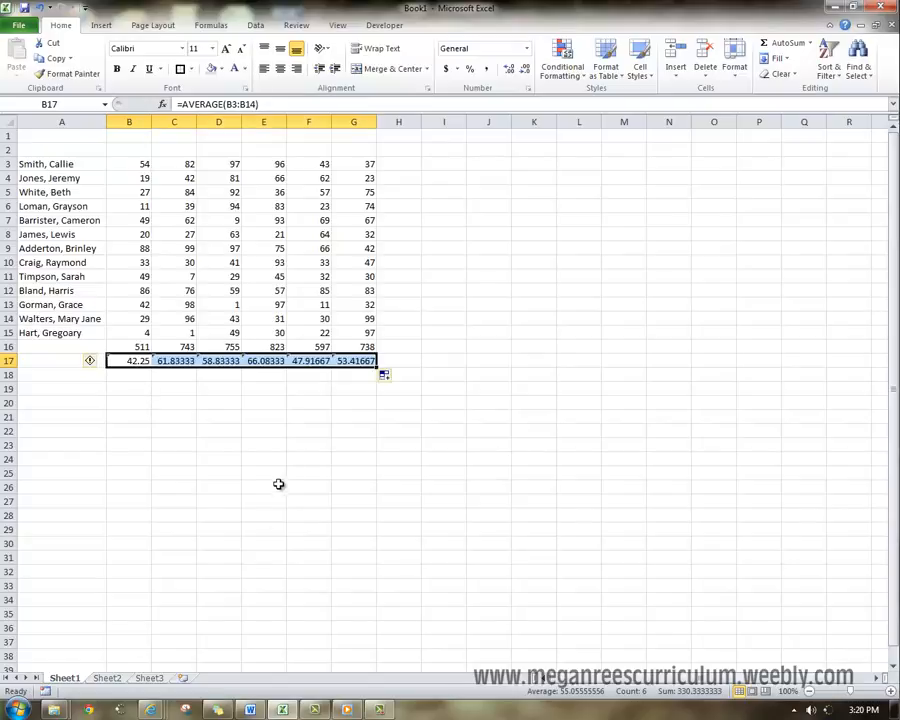
pyautogui.click(268, 417)
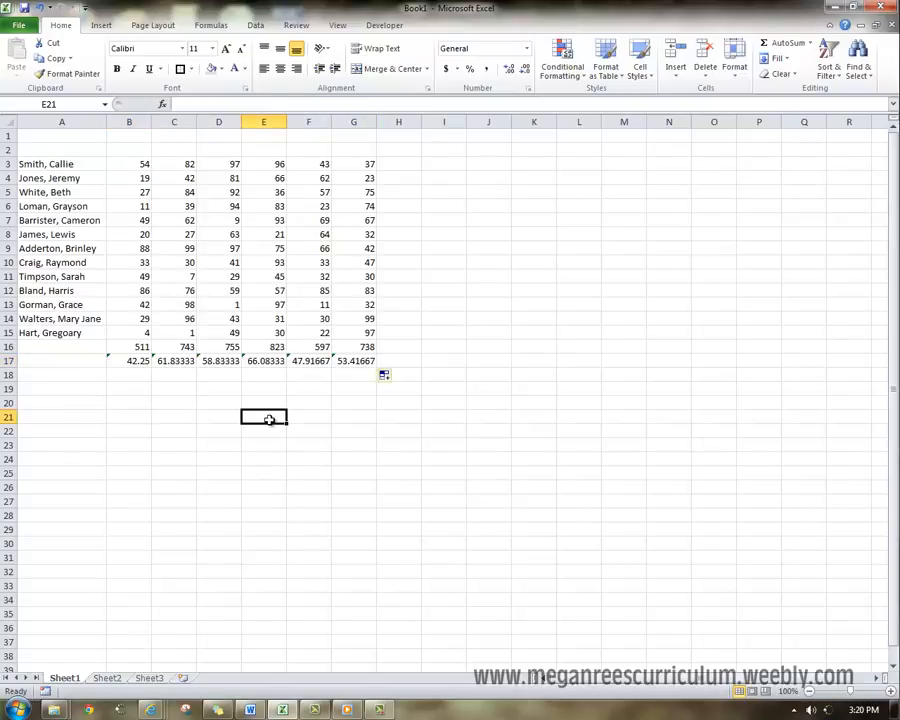
pyautogui.click(221, 361)
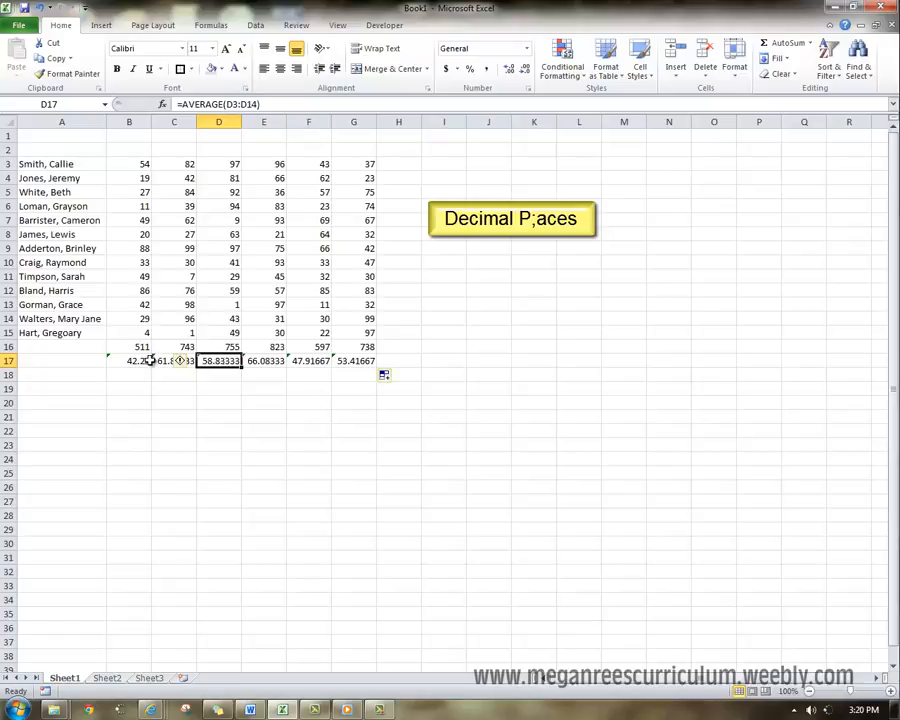
pyautogui.click(264, 375)
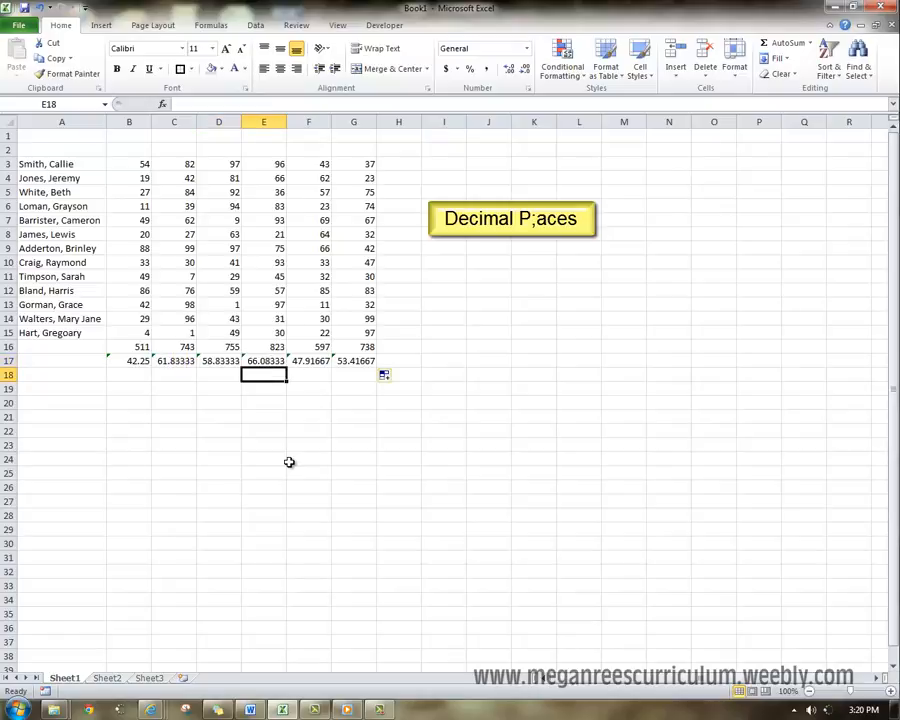
pyautogui.click(277, 361)
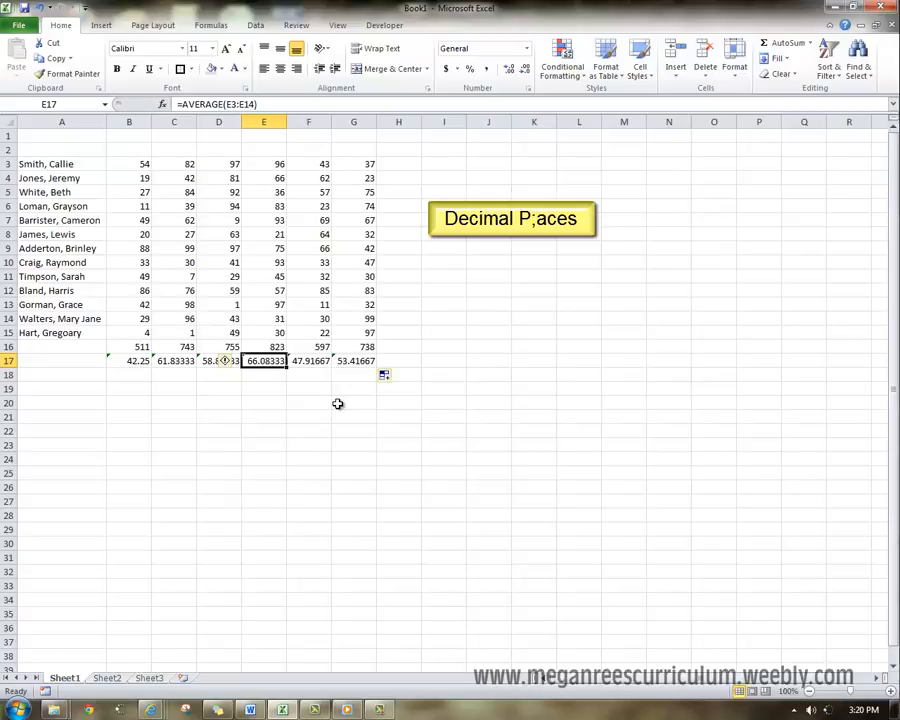
# - Format the averages in B17:G17 with the Number category and 2 decimal places
pyautogui.moveTo(114, 361); pyautogui.dragTo(346, 362)
pyautogui.rightClick(347, 362)
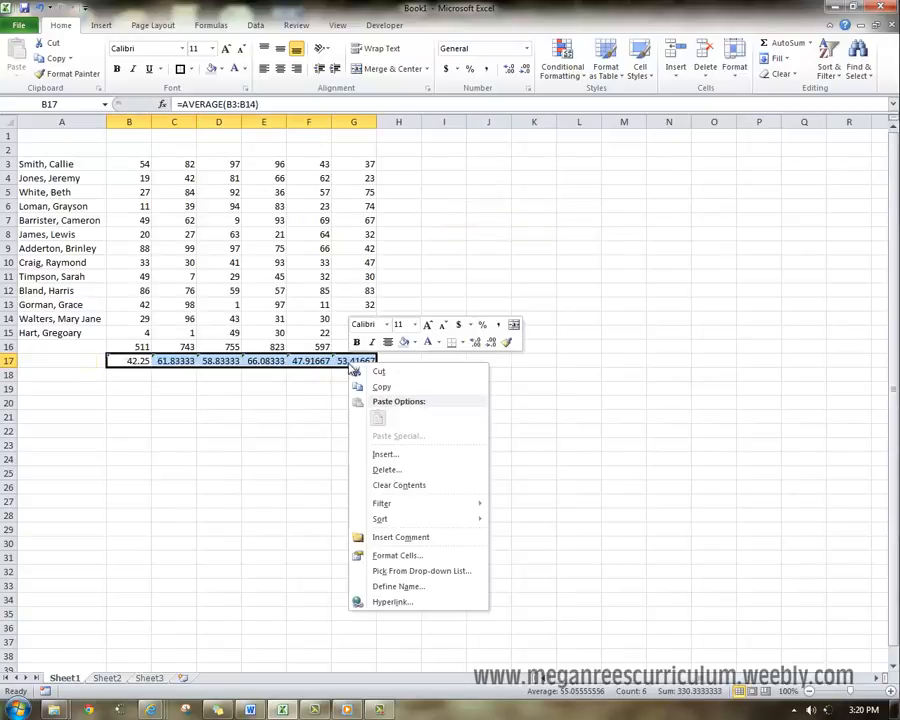
pyautogui.click(391, 556)
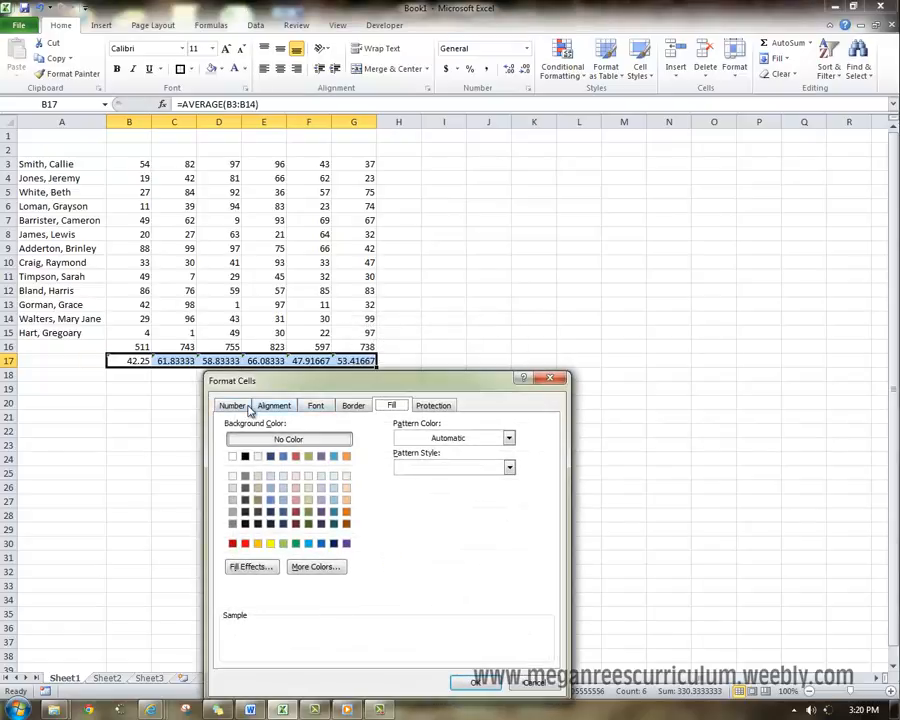
pyautogui.click(238, 293)
pyautogui.moveTo(278, 378); pyautogui.dragTo(335, 213)
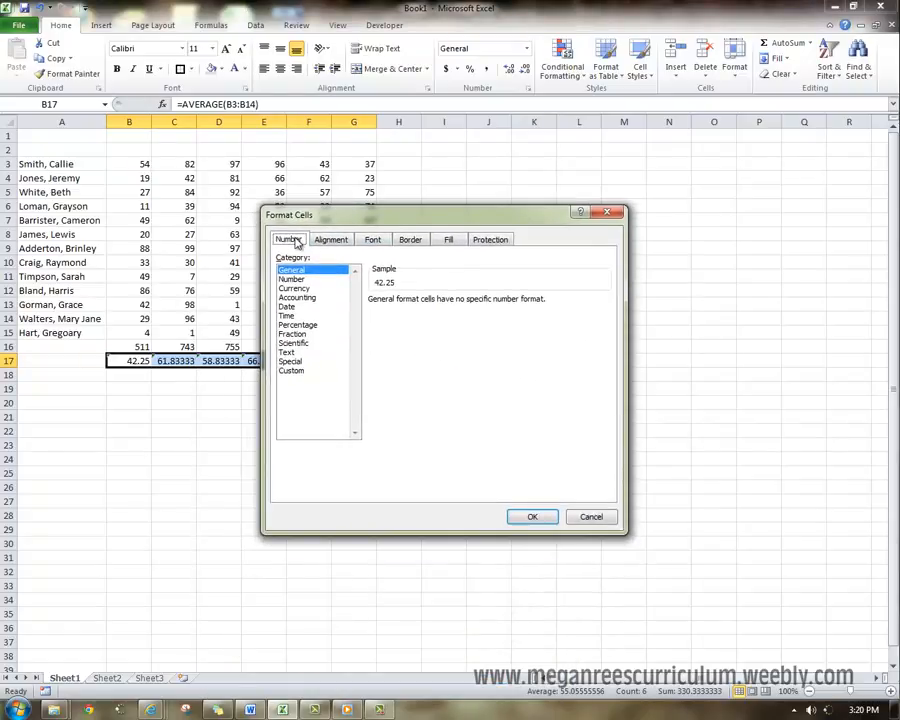
pyautogui.click(293, 279)
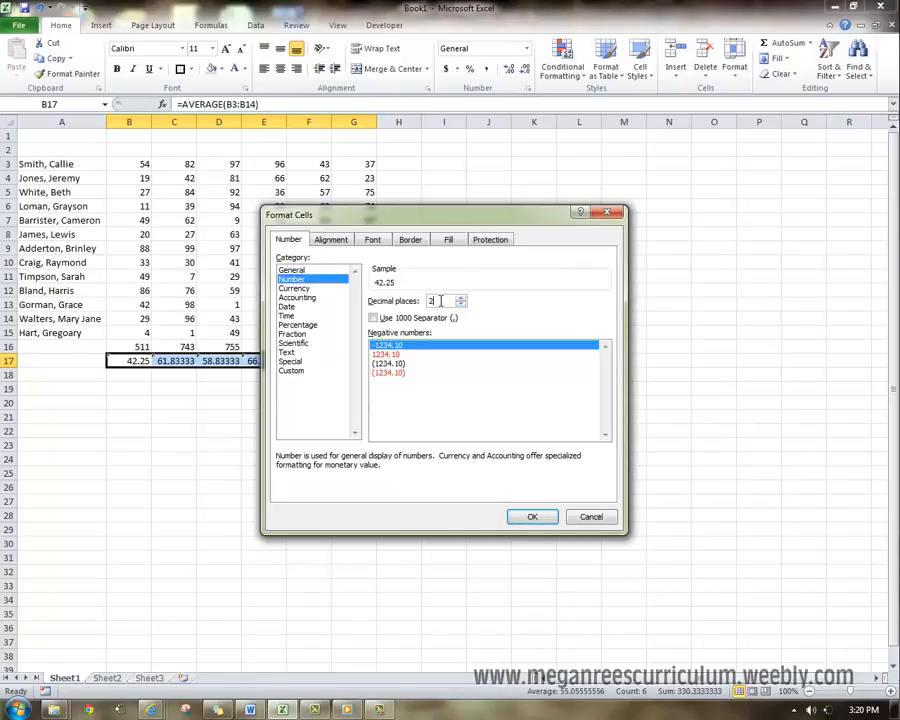
pyautogui.moveTo(440, 300); pyautogui.dragTo(429, 305)
pyautogui.click(532, 516)
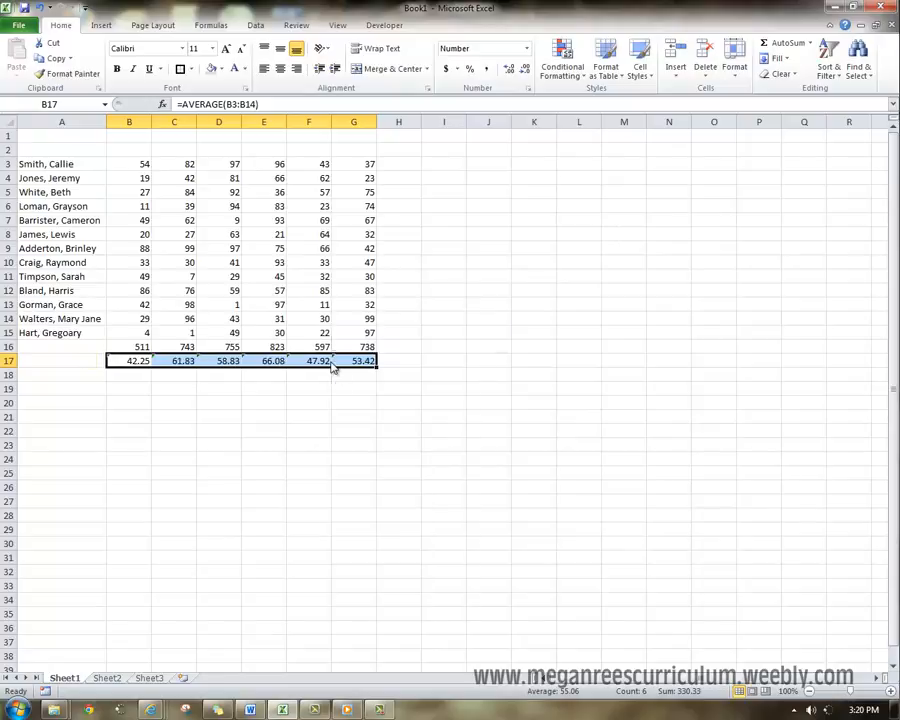
# - Set the number format of the averages in B17:G17 to 0 decimal places
pyautogui.rightClick(333, 363)
pyautogui.click(376, 553)
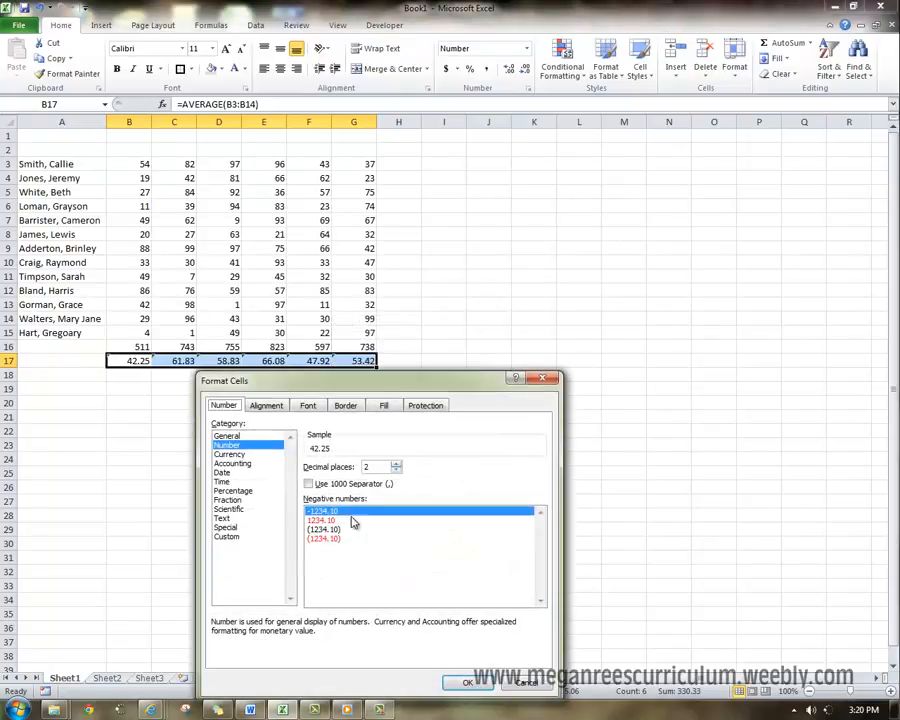
pyautogui.click(266, 405)
pyautogui.click(223, 405)
pyautogui.click(229, 454)
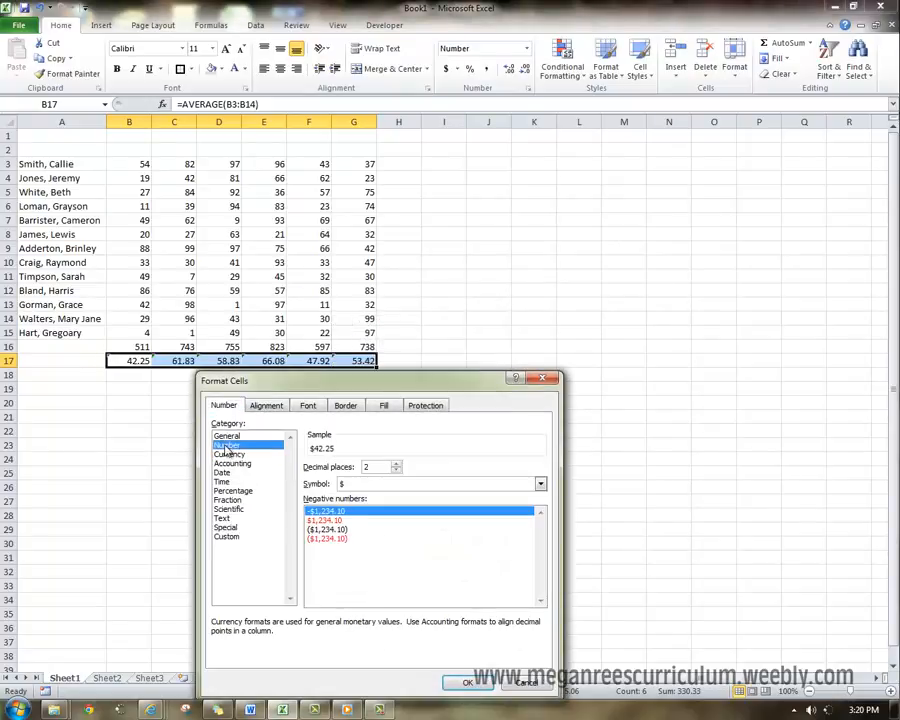
pyautogui.click(227, 445)
pyautogui.click(396, 470)
pyautogui.click(396, 470)
pyautogui.click(472, 684)
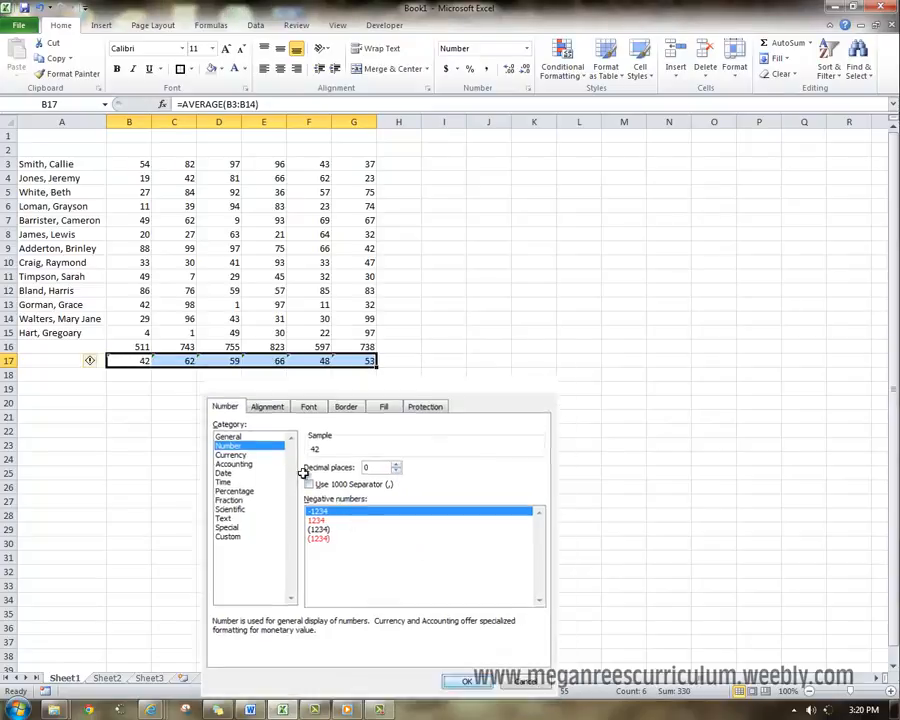
pyautogui.click(234, 388)
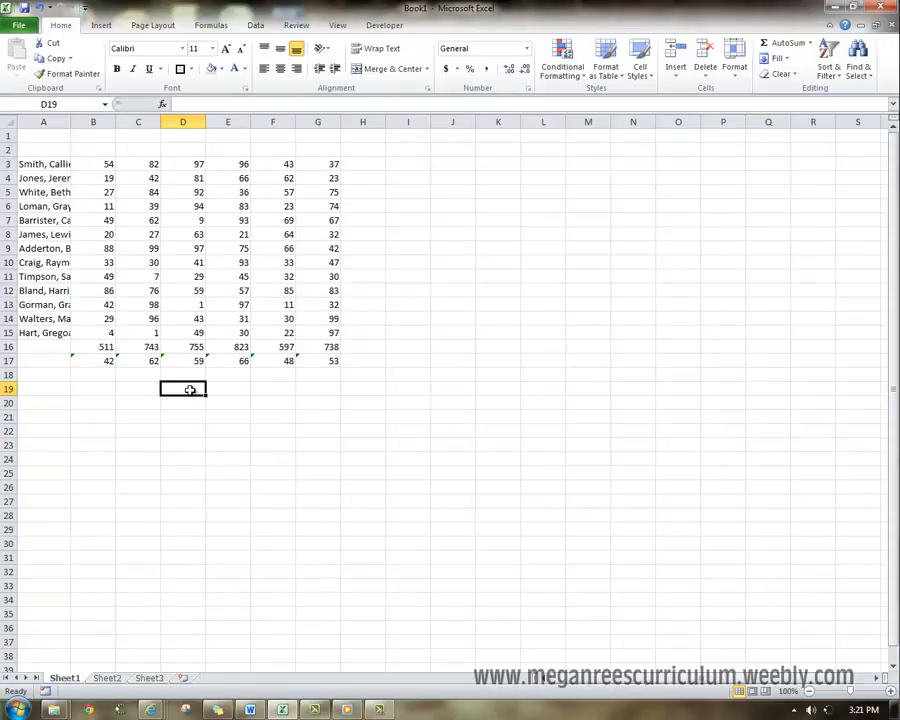
# - Select the names in A3:A15, auto-fit the width of column A, and undo the width change
pyautogui.click(32, 164)
pyautogui.moveTo(38, 164); pyautogui.dragTo(44, 334)
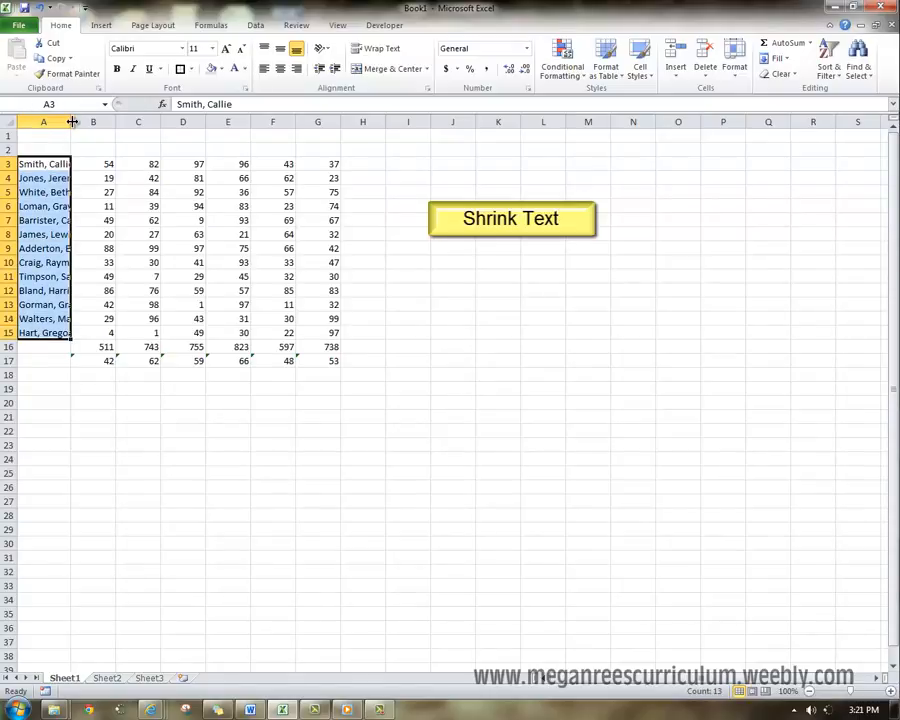
pyautogui.doubleClick(72, 121)
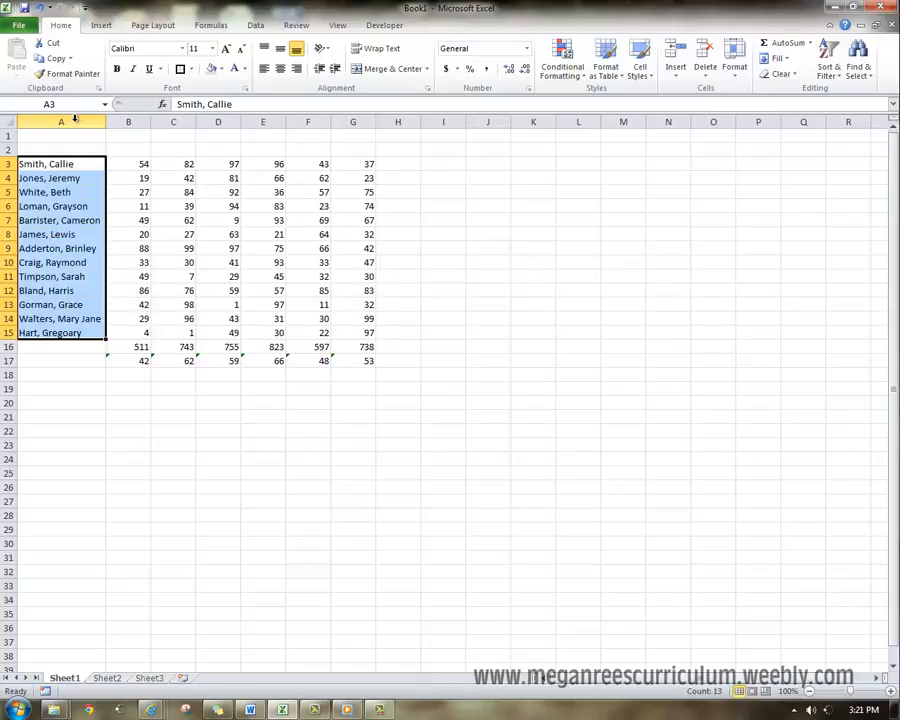
pyautogui.hotkey('ctrl', 'z')
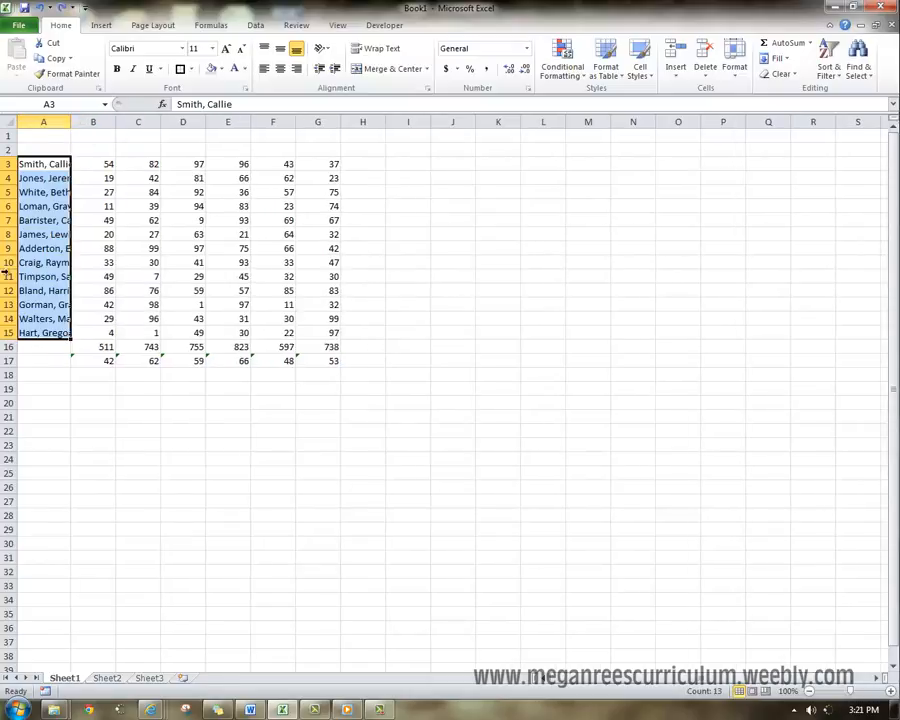
# - Apply the Shrink to fit text control to the names in A3:A15, and widen column A
pyautogui.rightClick(57, 213)
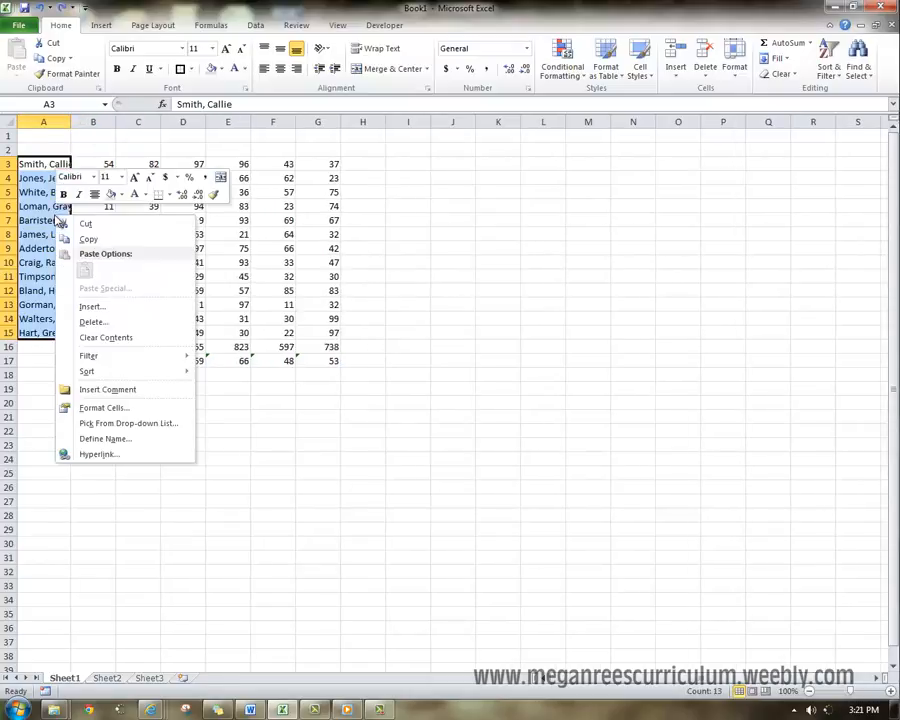
pyautogui.click(104, 408)
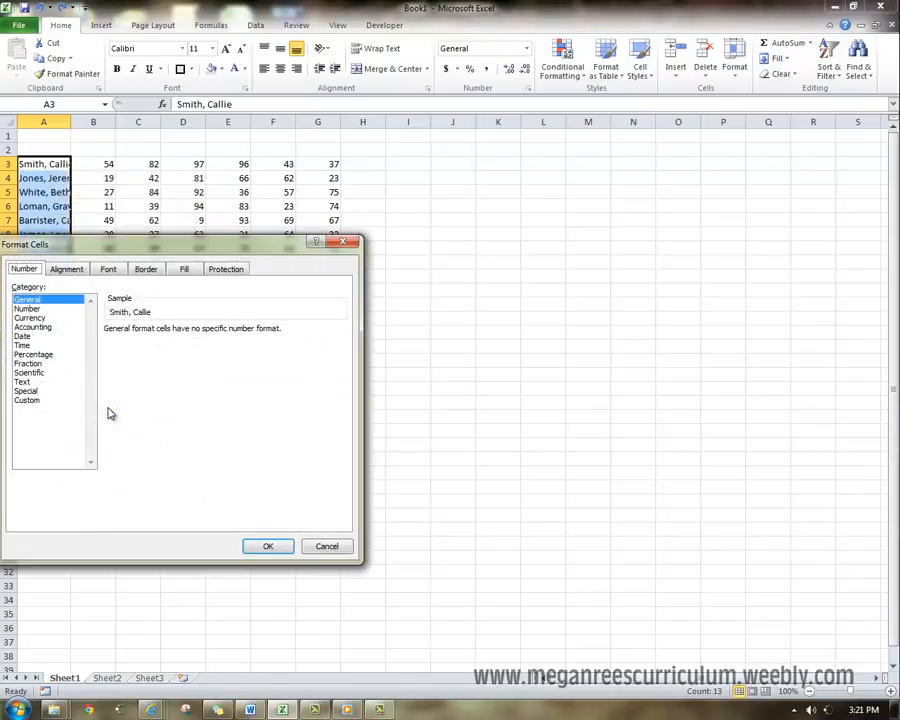
pyautogui.click(67, 268)
pyautogui.click(22, 403)
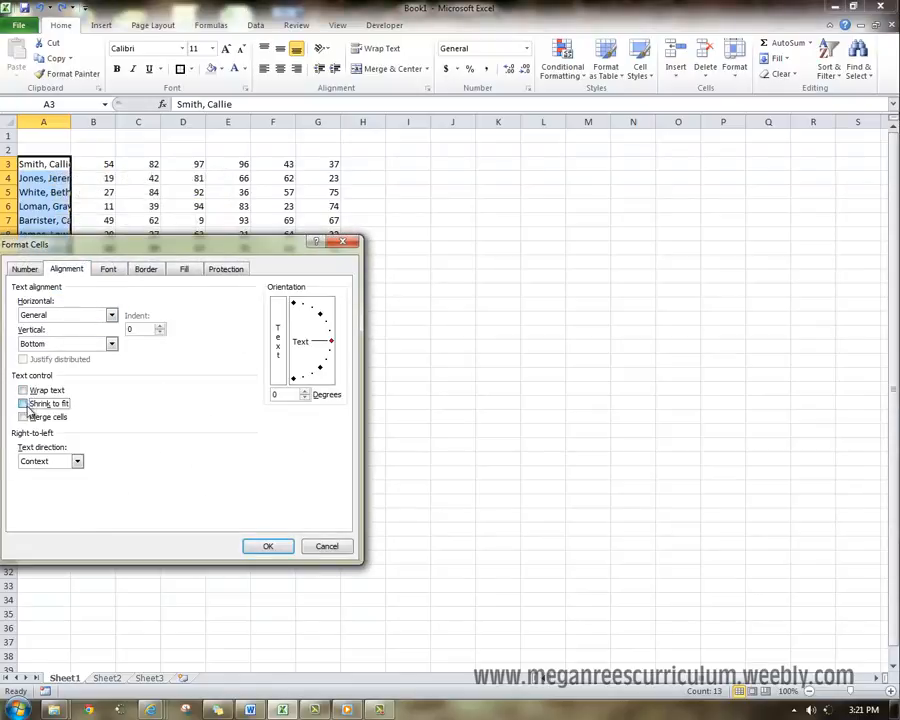
pyautogui.click(268, 546)
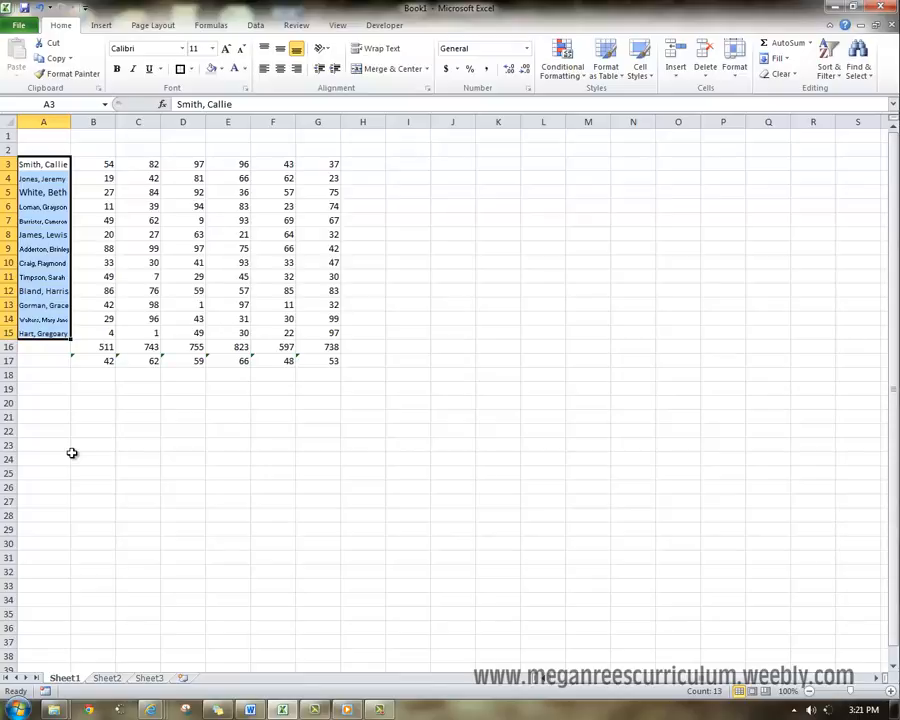
pyautogui.moveTo(71, 122)
pyautogui.mouseDown()
pyautogui.moveTo(97, 122)
pyautogui.moveTo(84, 122)
pyautogui.mouseUp()
pyautogui.doubleClick(97, 122)
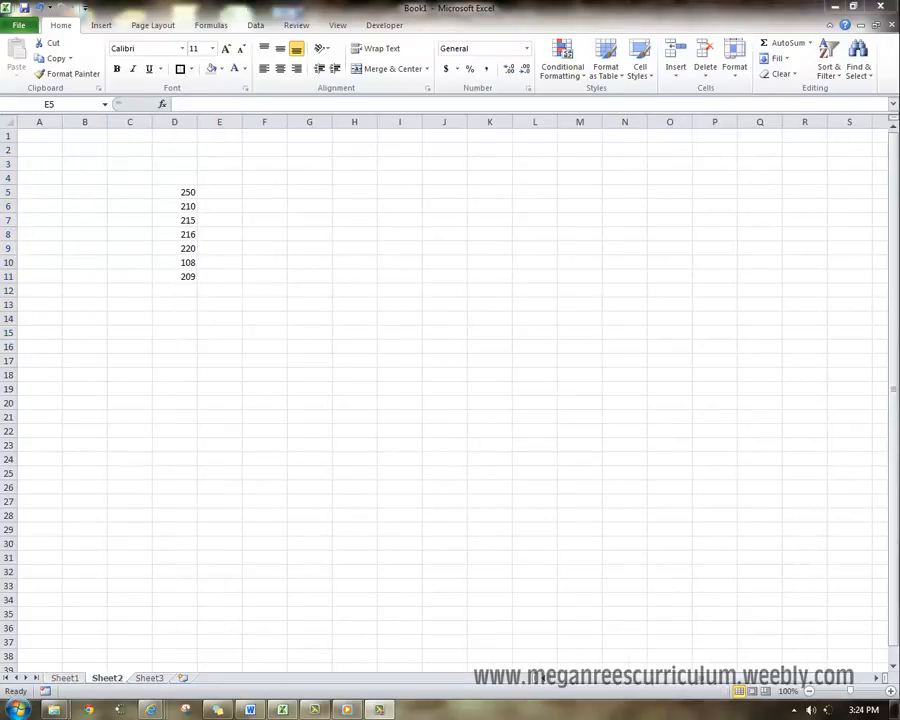
# - Total the numbers in D5:D11 on Sheet2 with AutoSum, placing the sum in D12
pyautogui.click(281, 261)
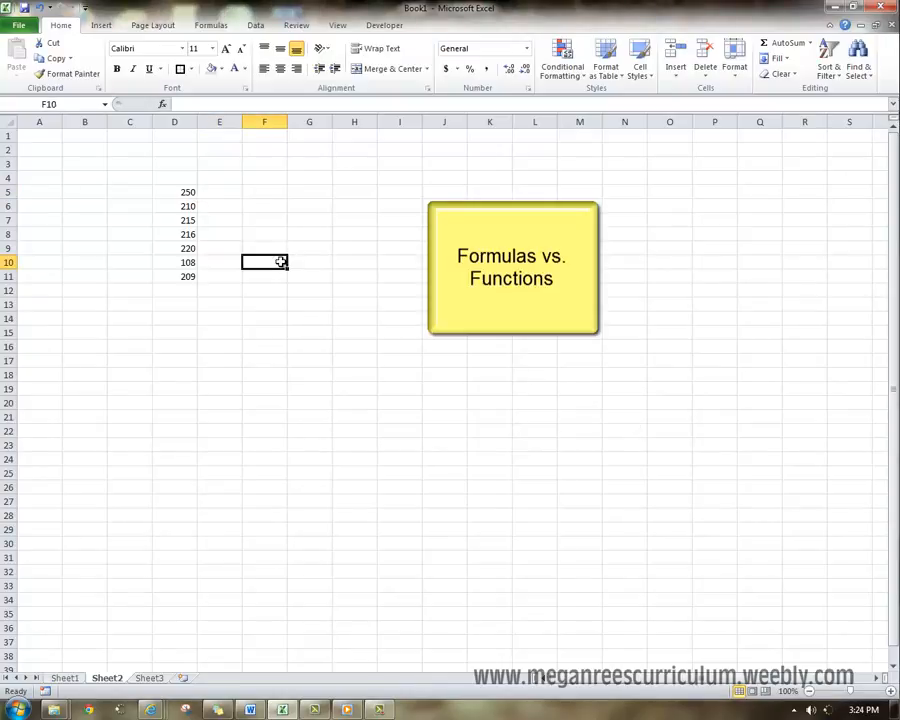
pyautogui.click(220, 189)
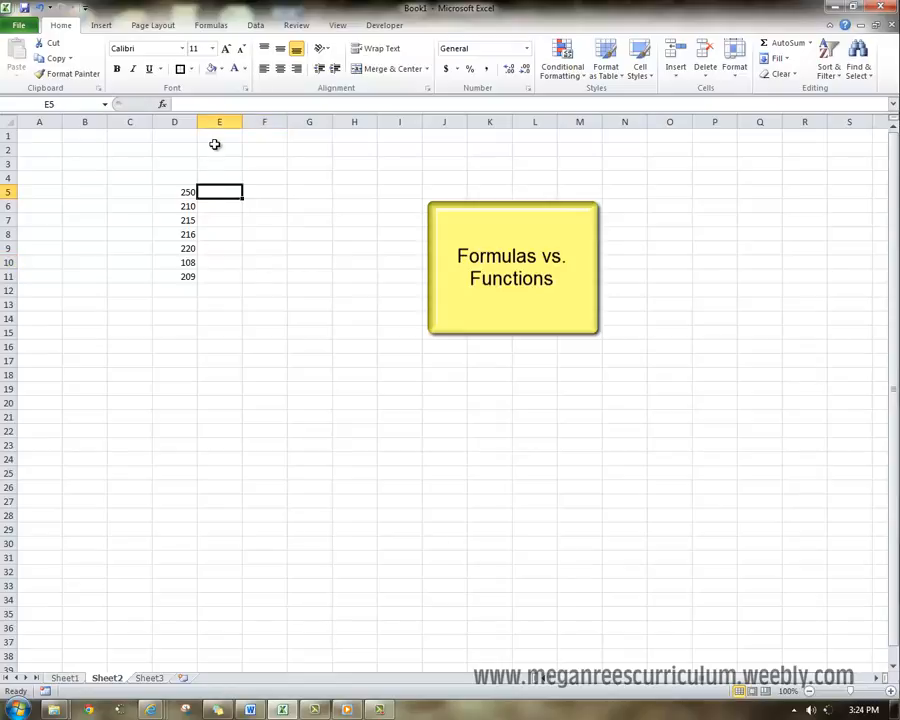
pyautogui.moveTo(178, 194); pyautogui.dragTo(187, 281)
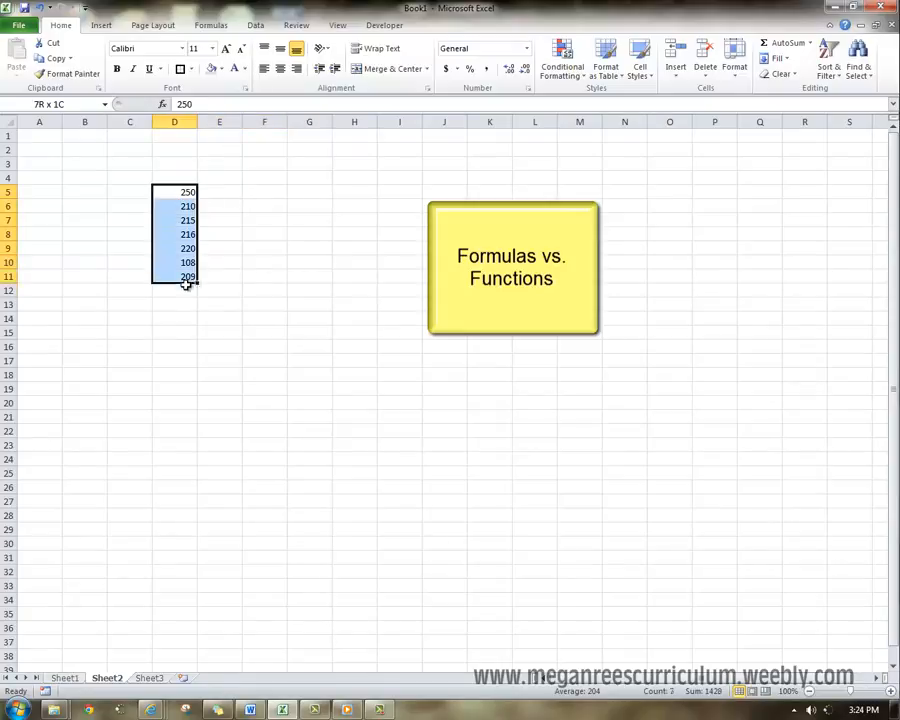
pyautogui.click(789, 45)
pyautogui.click(175, 290)
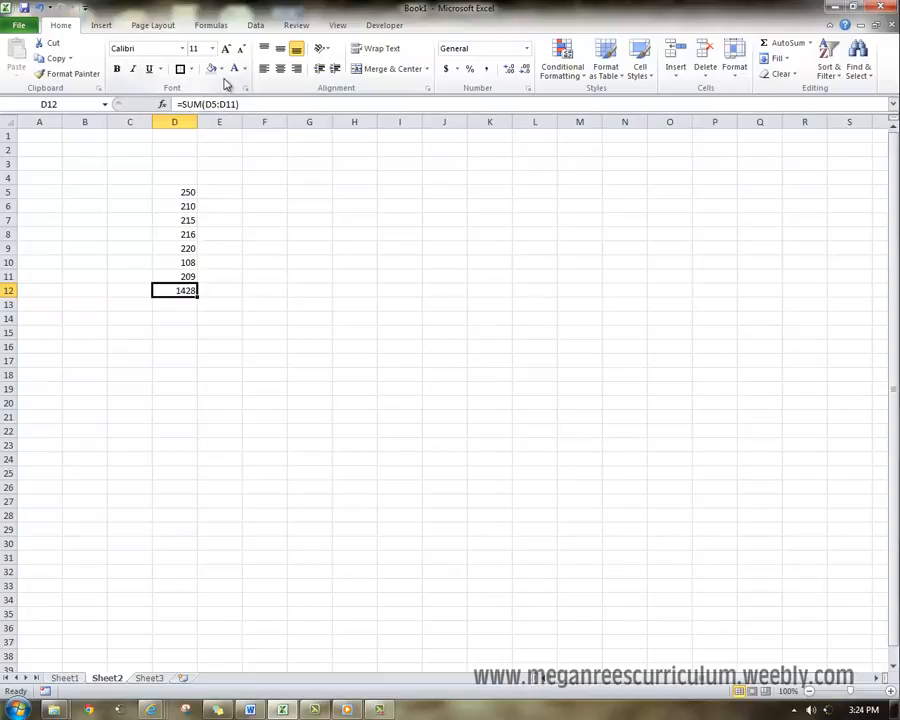
pyautogui.click(231, 304)
pyautogui.click(188, 290)
# - Enter the formula =D7+D8 in F7, and clear the cell again
pyautogui.click(235, 219)
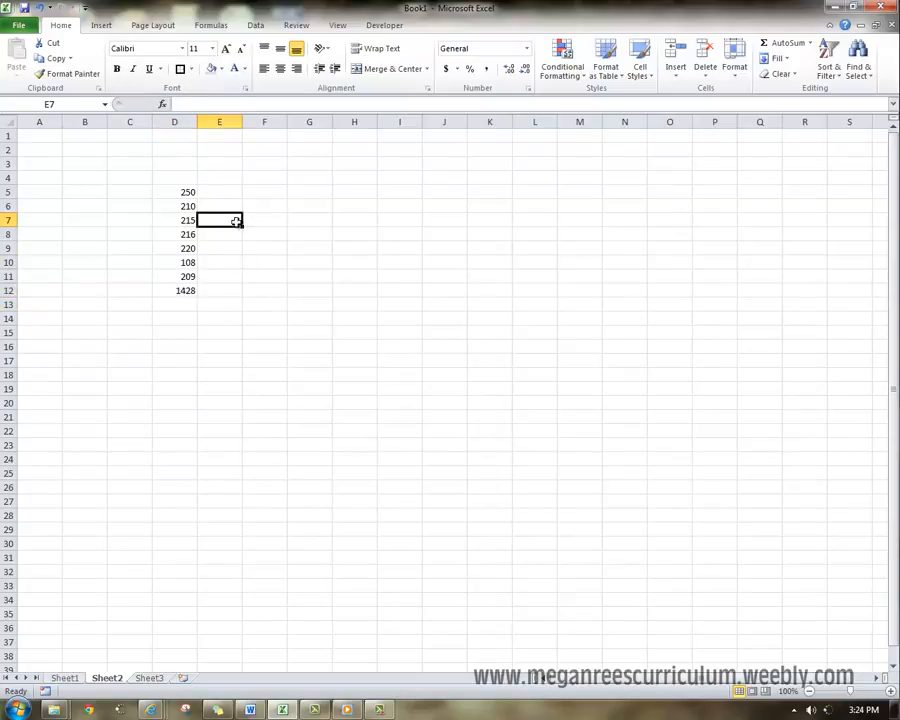
pyautogui.click(268, 218)
pyautogui.write('=')
pyautogui.click(186, 220)
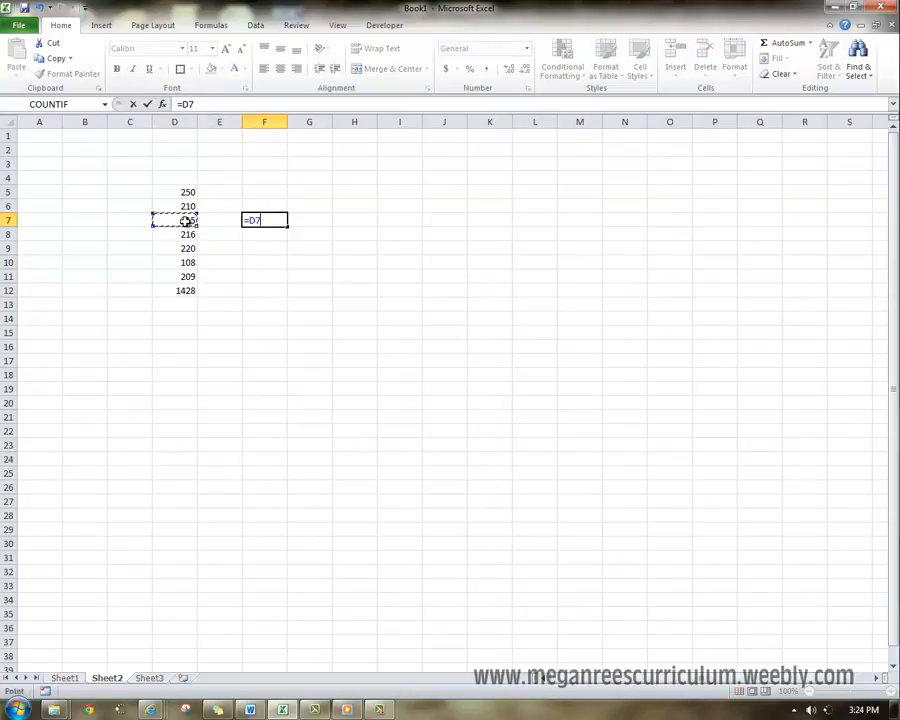
pyautogui.write('+')
pyautogui.click(186, 234)
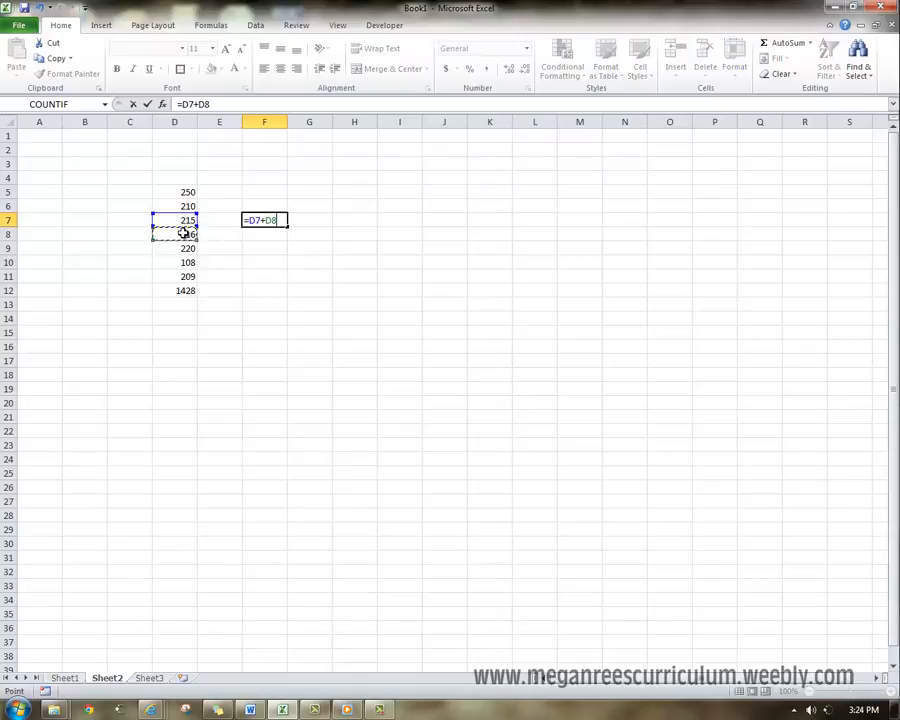
pyautogui.press('Return')
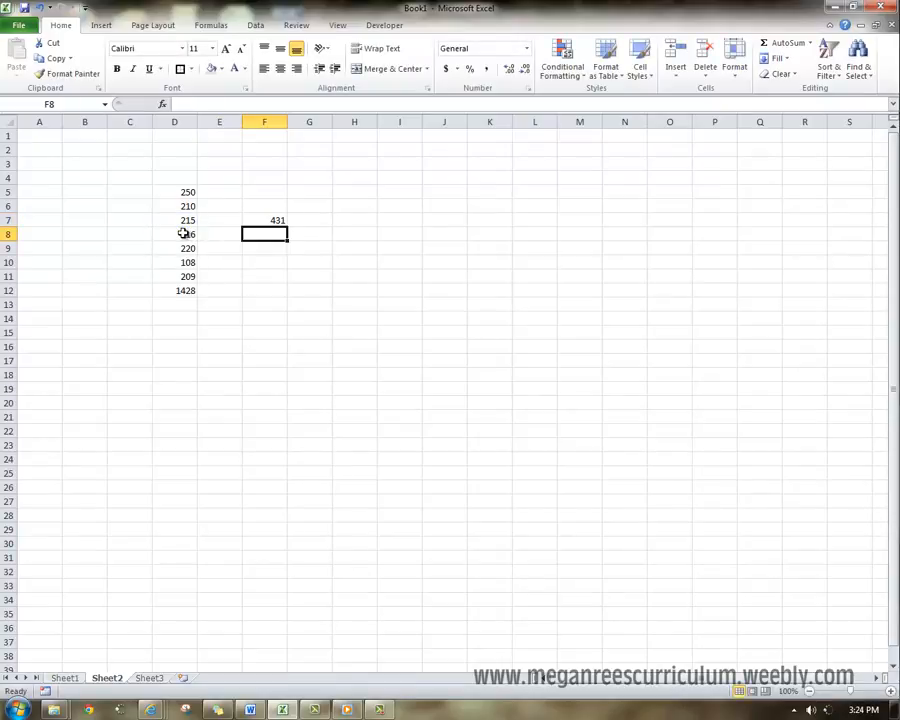
pyautogui.click(284, 220)
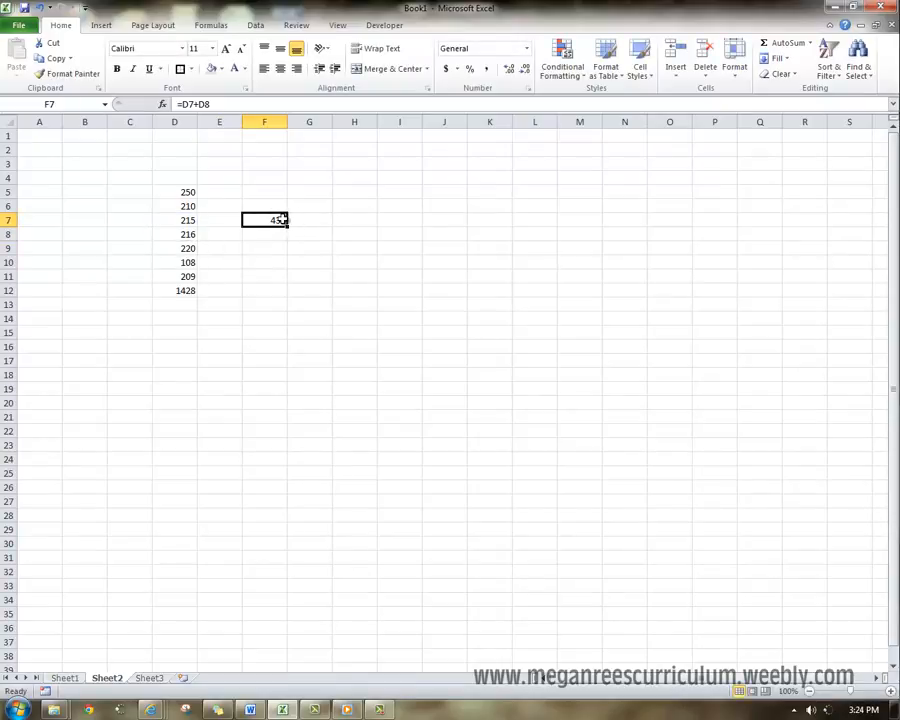
pyautogui.press('Delete')
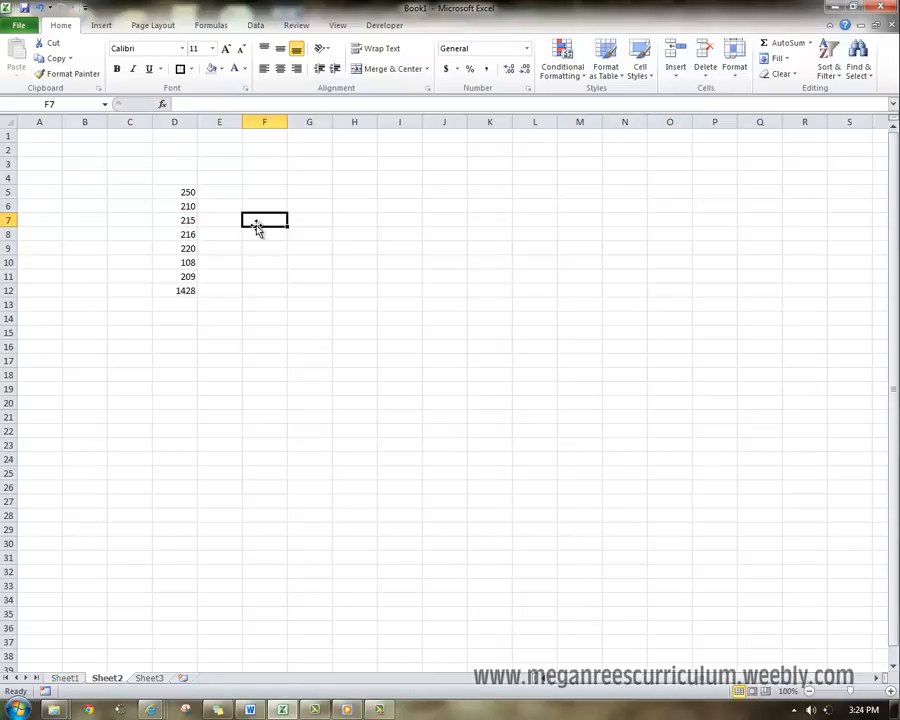
# - Enter the formula =D6/D5 in E6 to divide the second number by the first
pyautogui.click(188, 191)
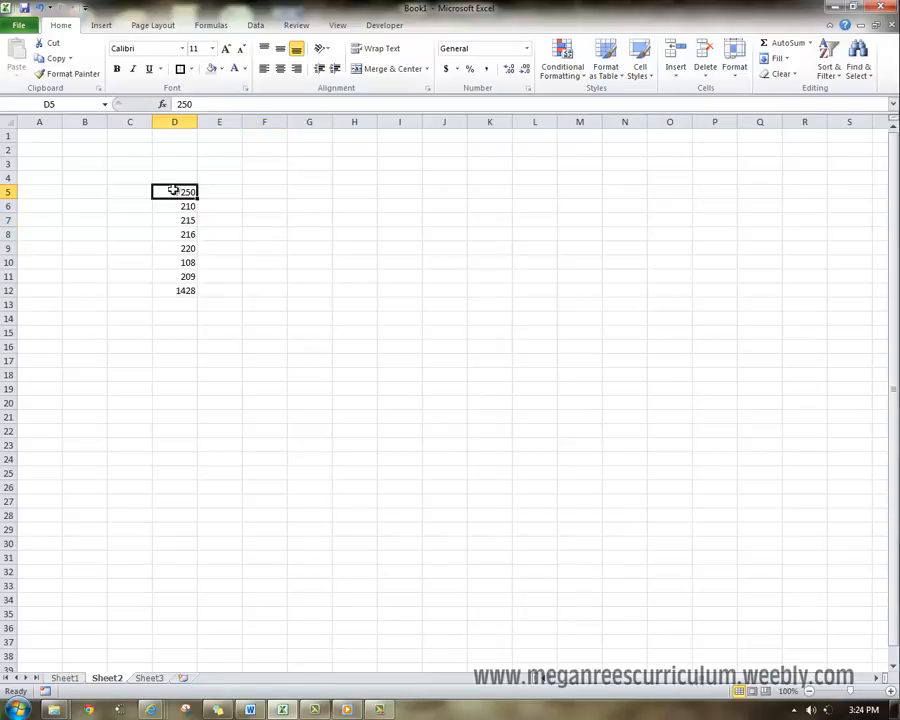
pyautogui.click(187, 208)
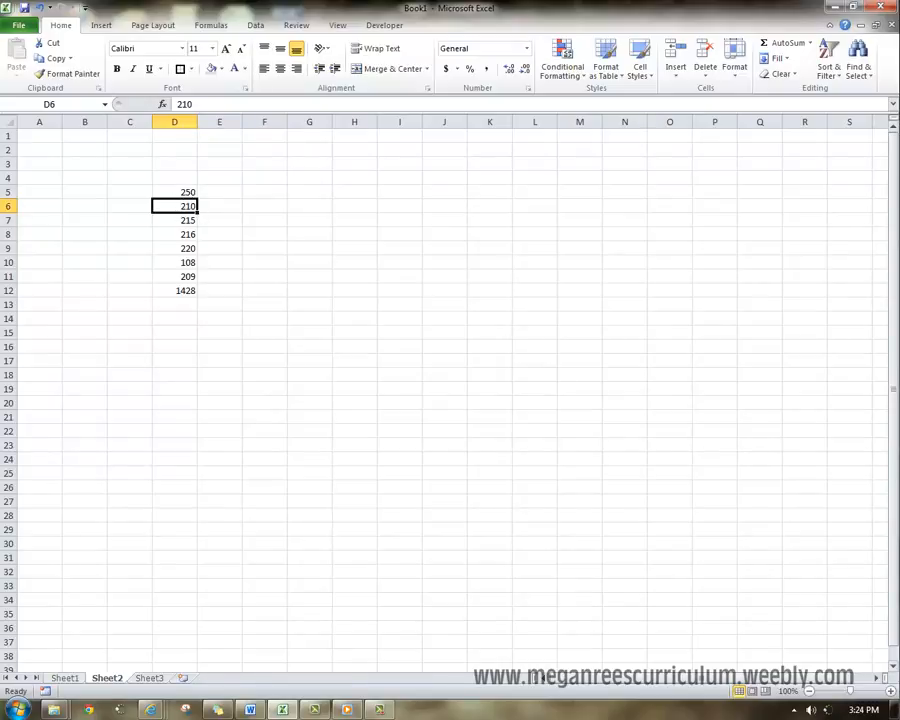
pyautogui.click(218, 210)
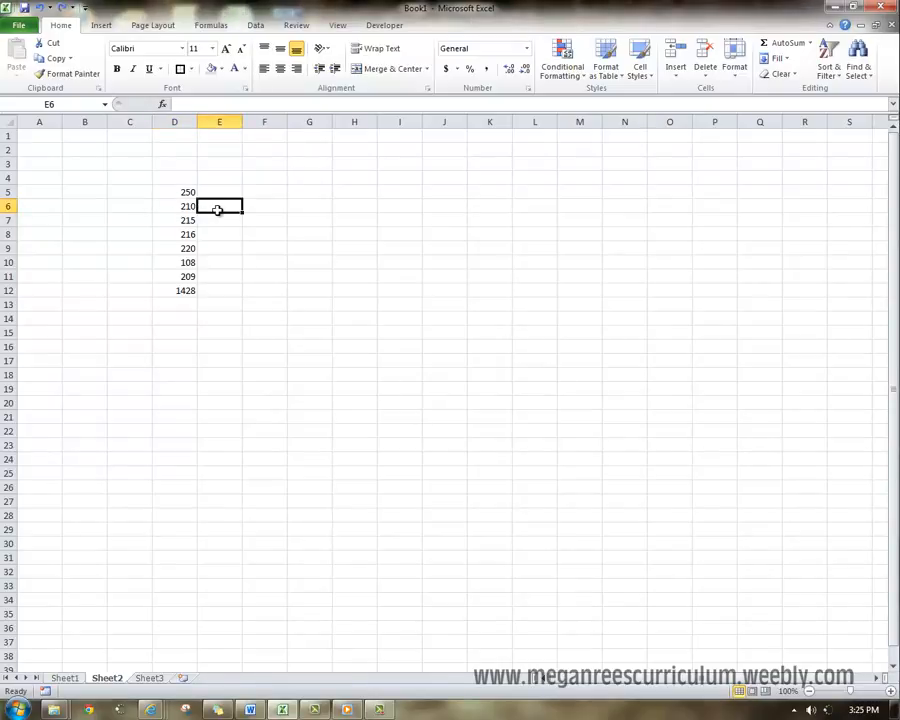
pyautogui.write('=')
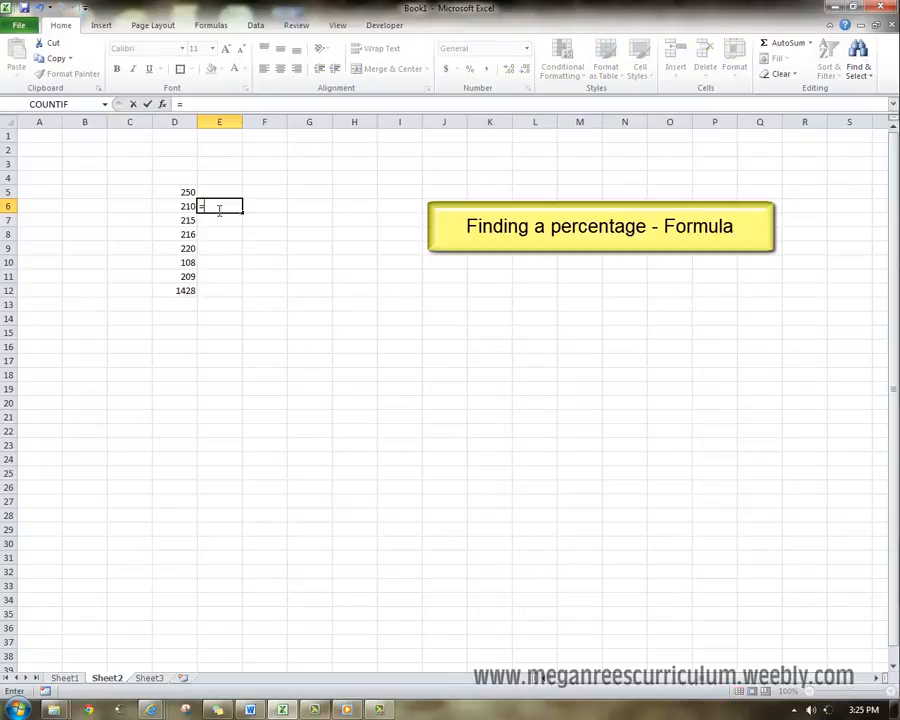
pyautogui.click(184, 208)
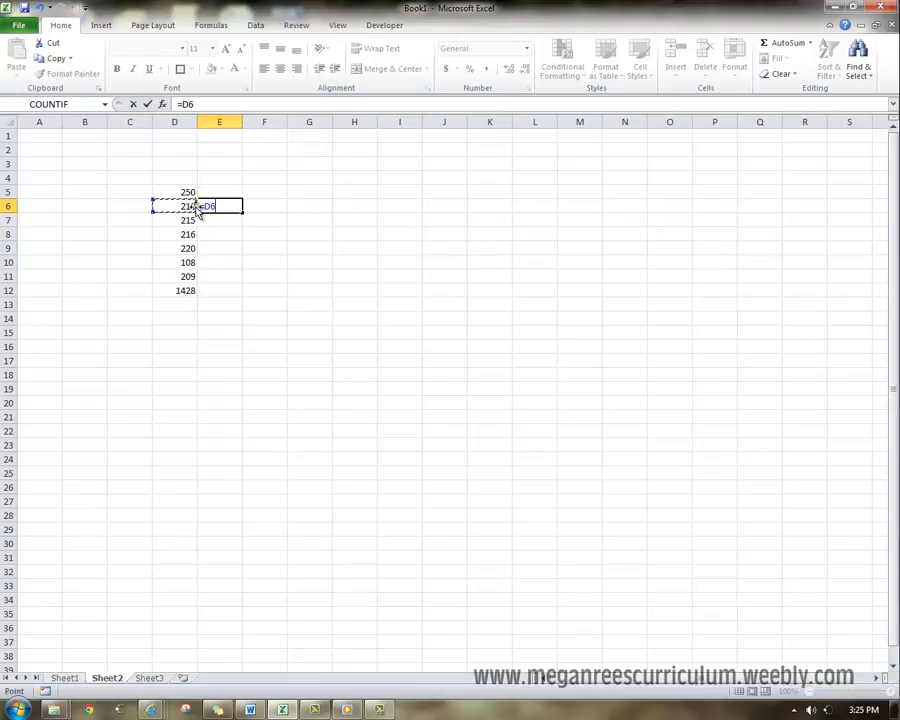
pyautogui.write('/')
pyautogui.click(170, 193)
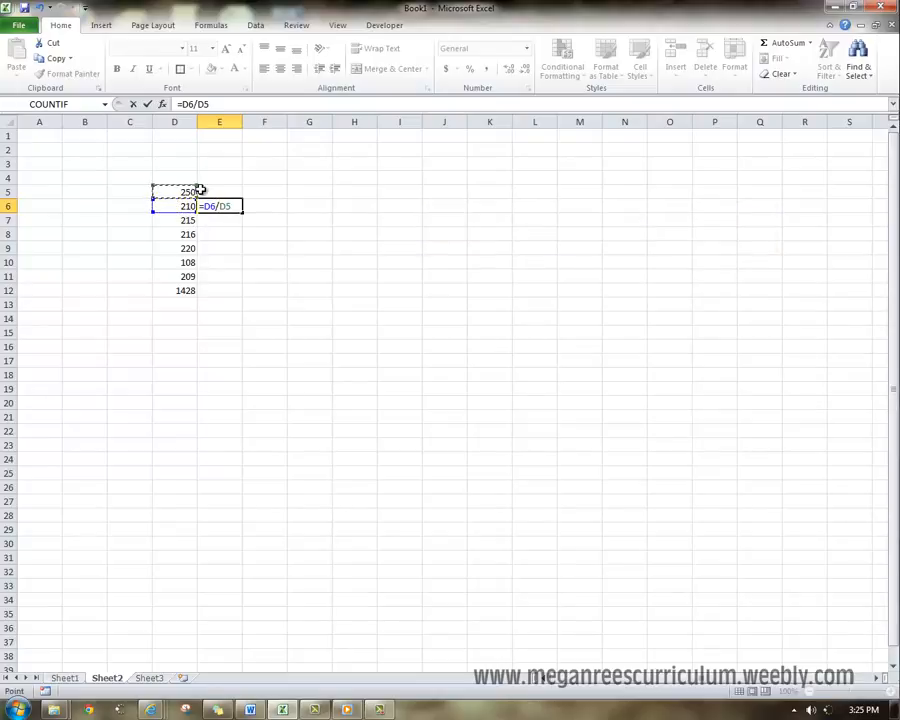
pyautogui.press('Return')
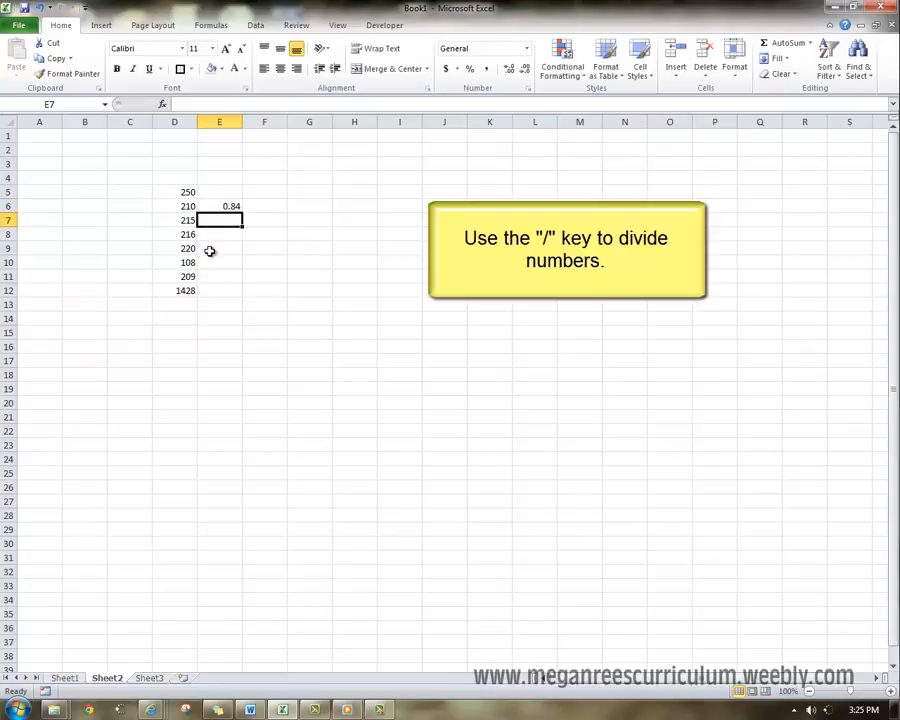
# - Format E6 as a percentage and fill its formula down through E12
pyautogui.click(183, 206)
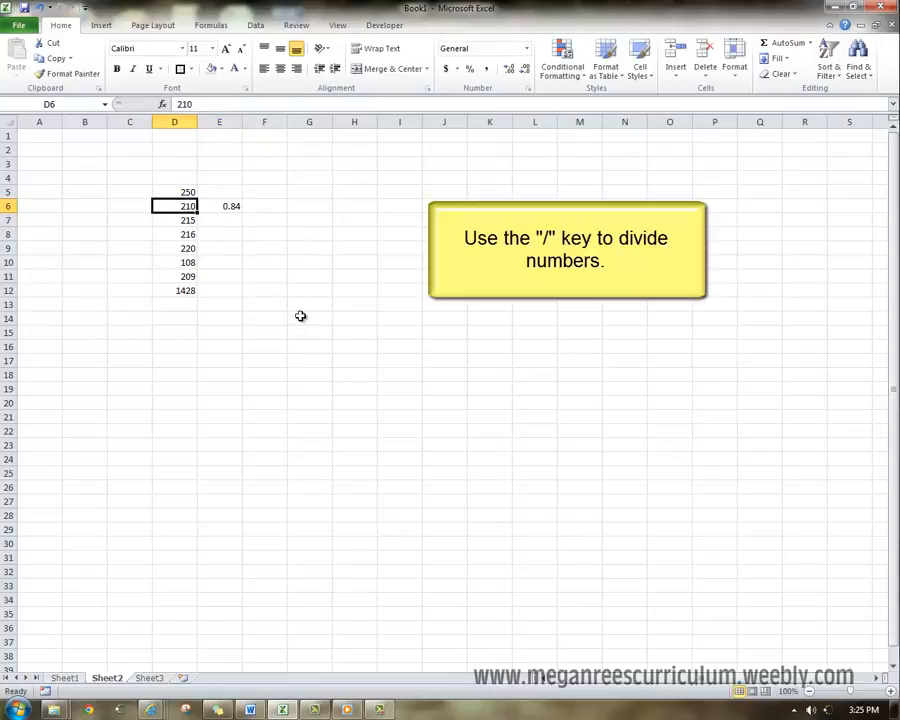
pyautogui.click(222, 206)
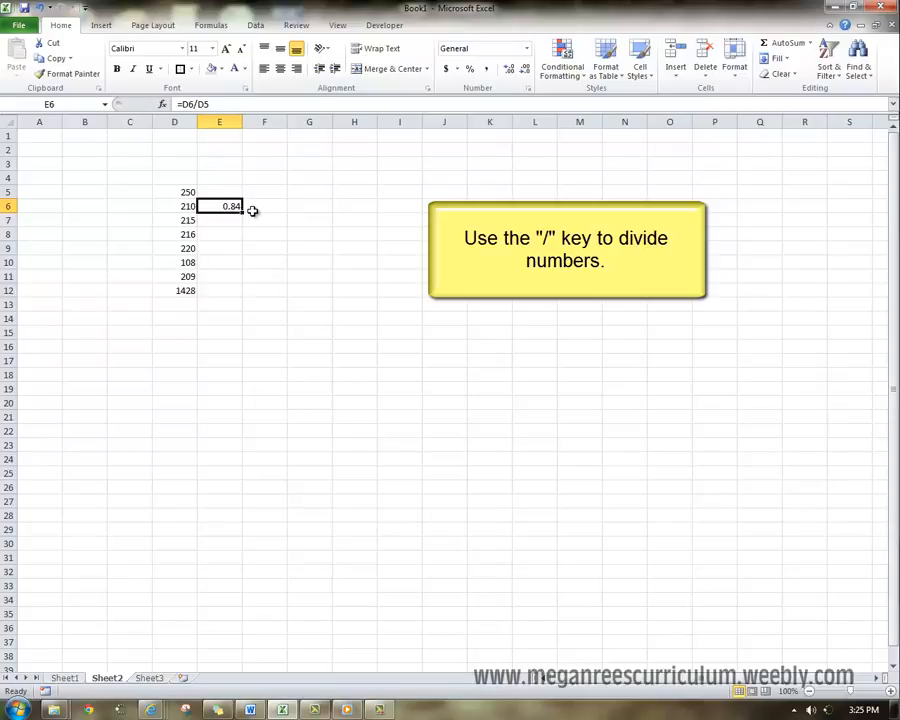
pyautogui.click(469, 72)
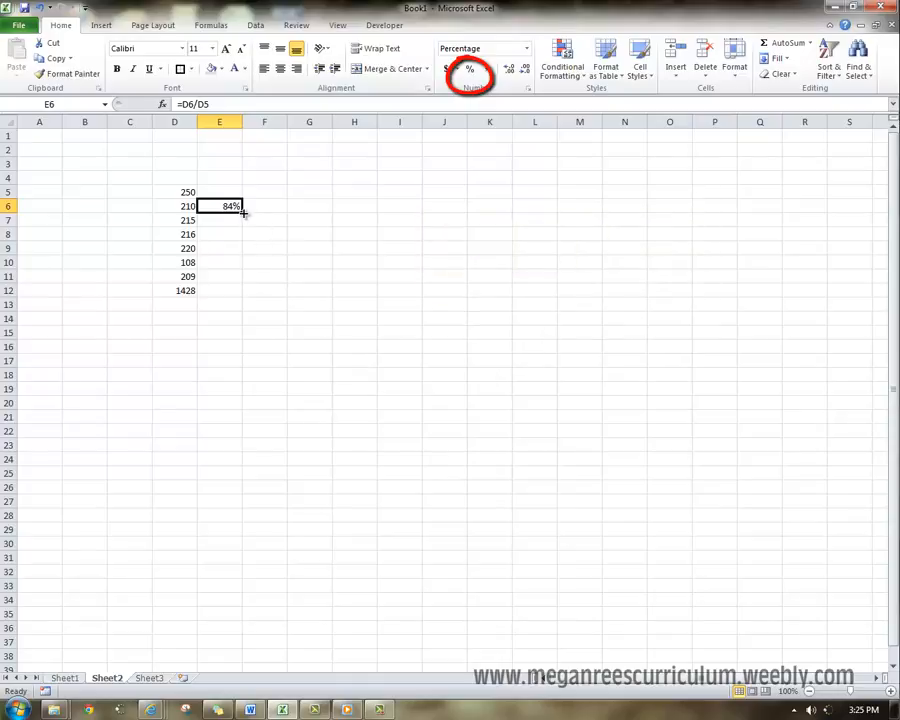
pyautogui.moveTo(243, 212); pyautogui.dragTo(243, 298)
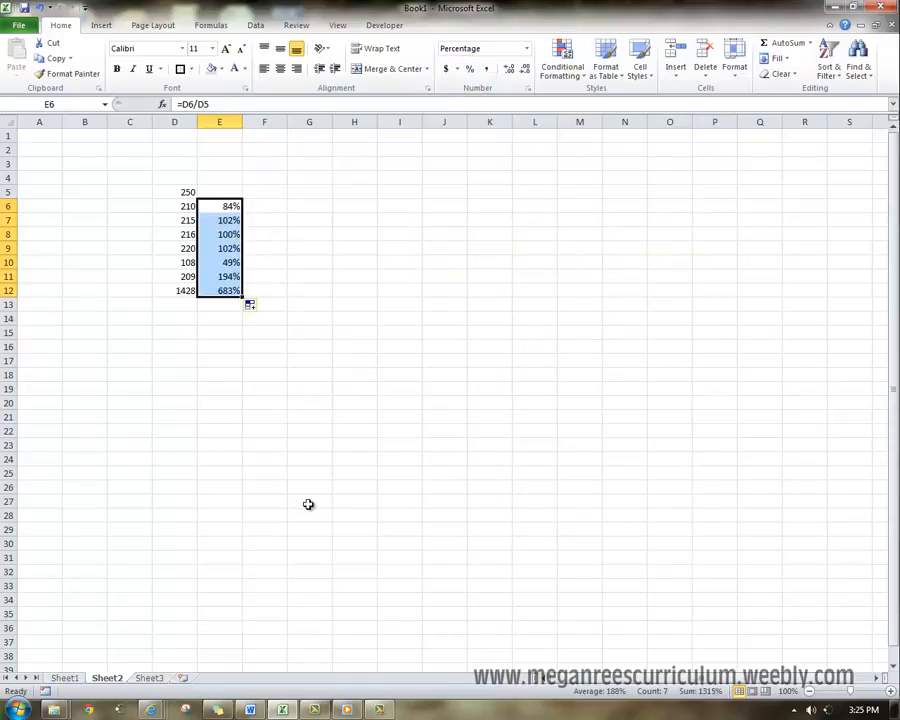
# - Clear the total in D12 and the percentage beside it in E12
pyautogui.click(185, 291)
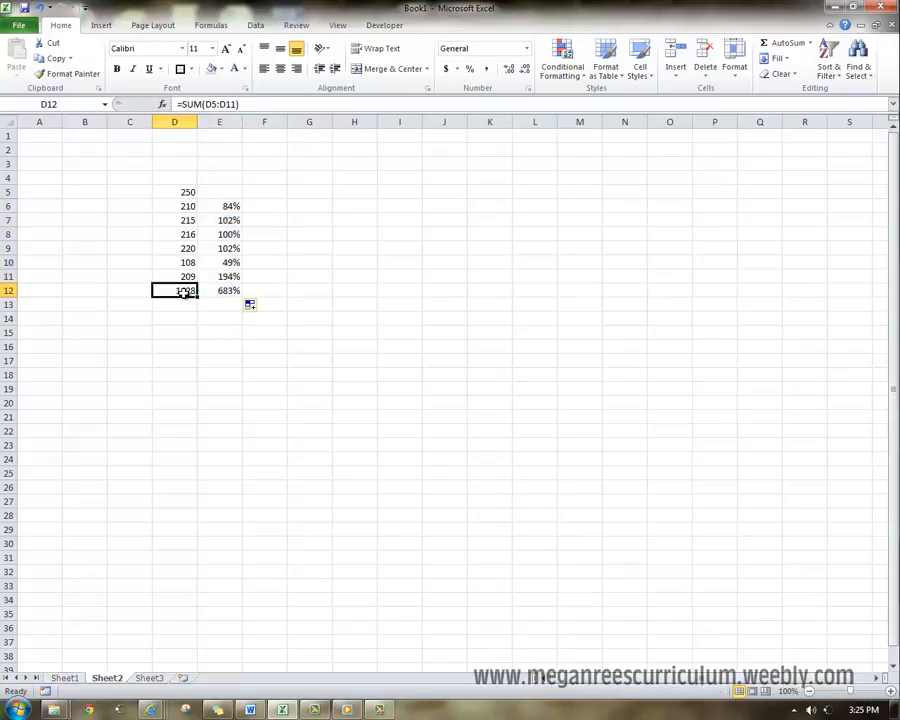
pyautogui.press('Delete')
pyautogui.click(211, 287)
pyautogui.press('Delete')
pyautogui.click(265, 331)
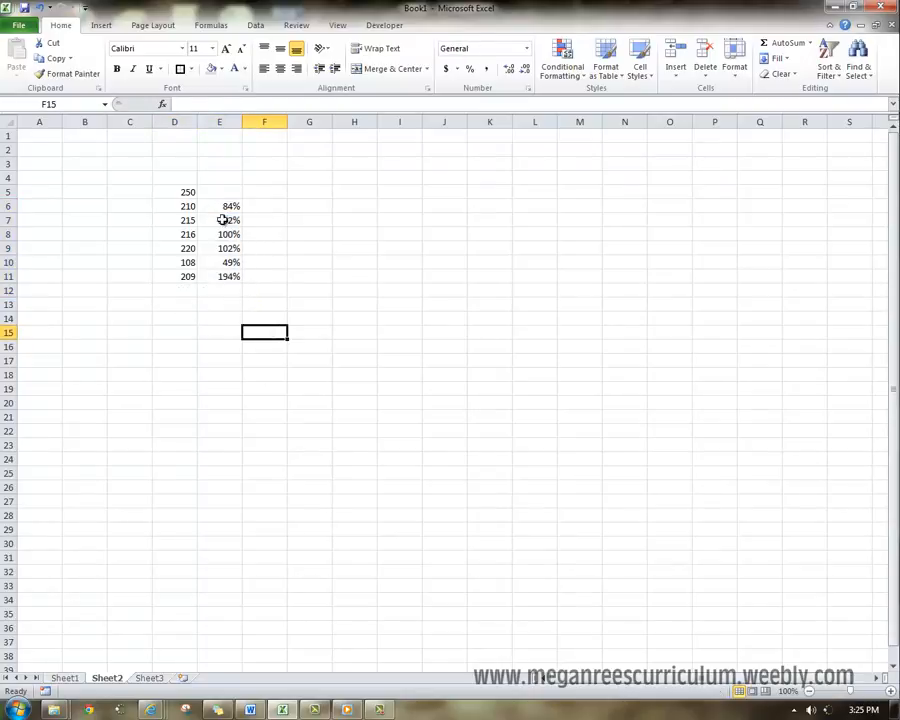
# - Review the percentage formulas in E7, E11 and E6 against the numbers they refer to in column D
pyautogui.click(232, 220)
pyautogui.click(234, 276)
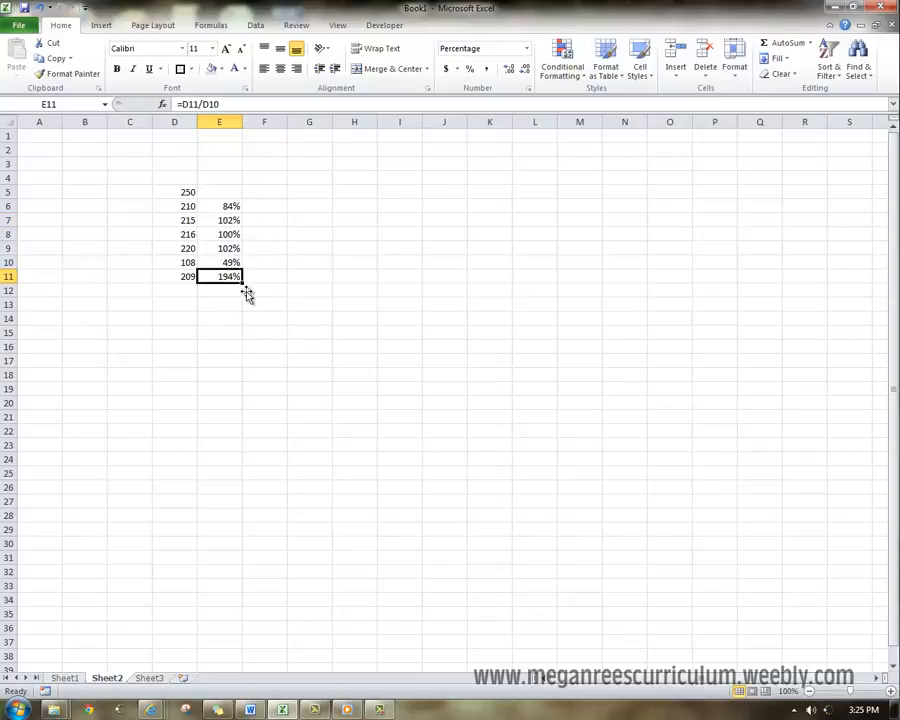
pyautogui.click(186, 281)
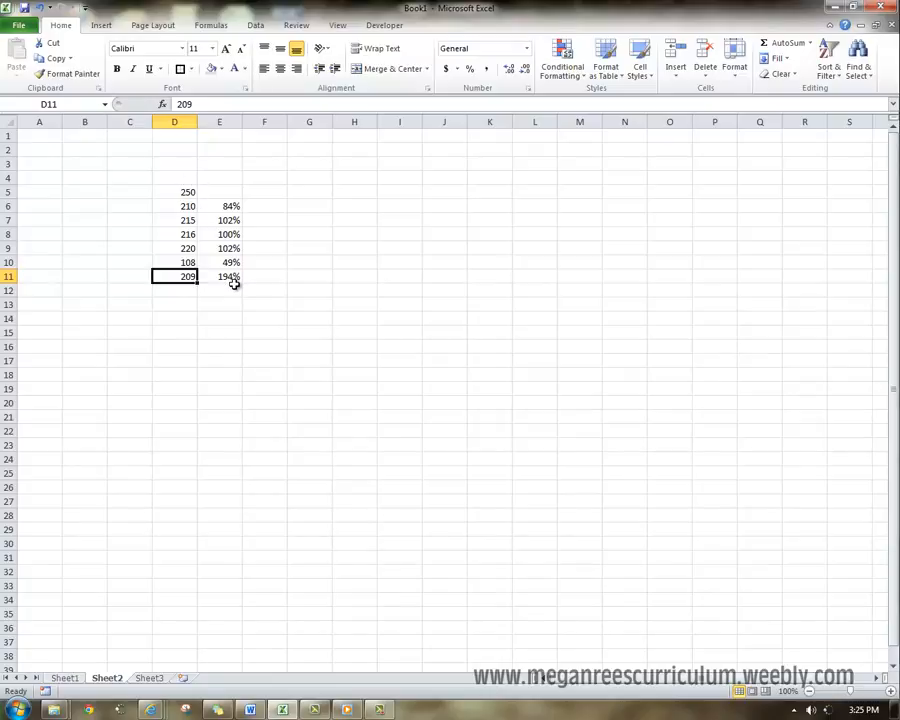
pyautogui.click(230, 207)
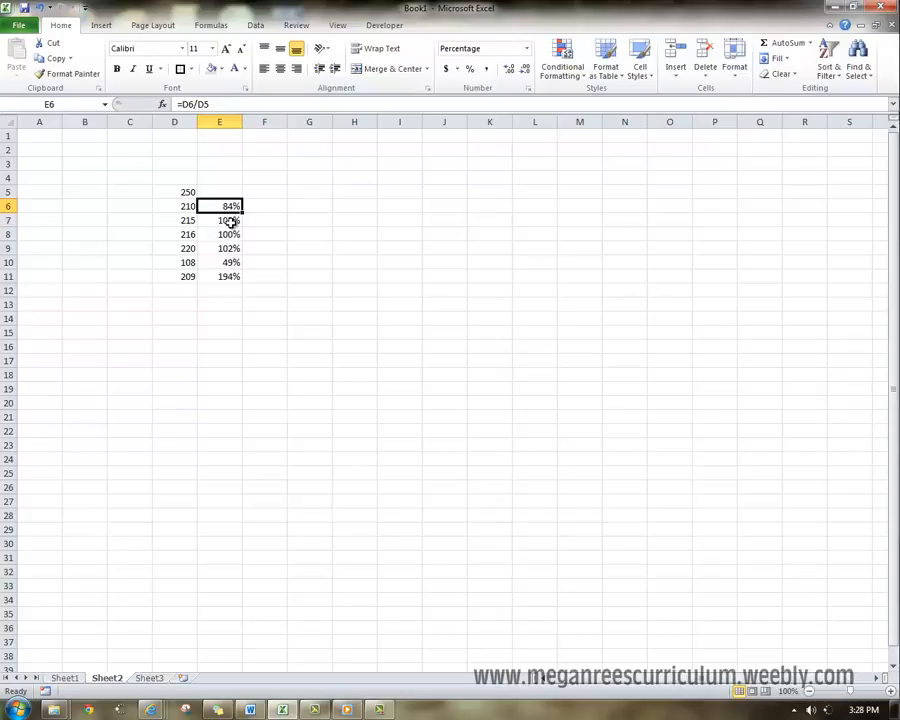
pyautogui.click(171, 191)
pyautogui.click(172, 205)
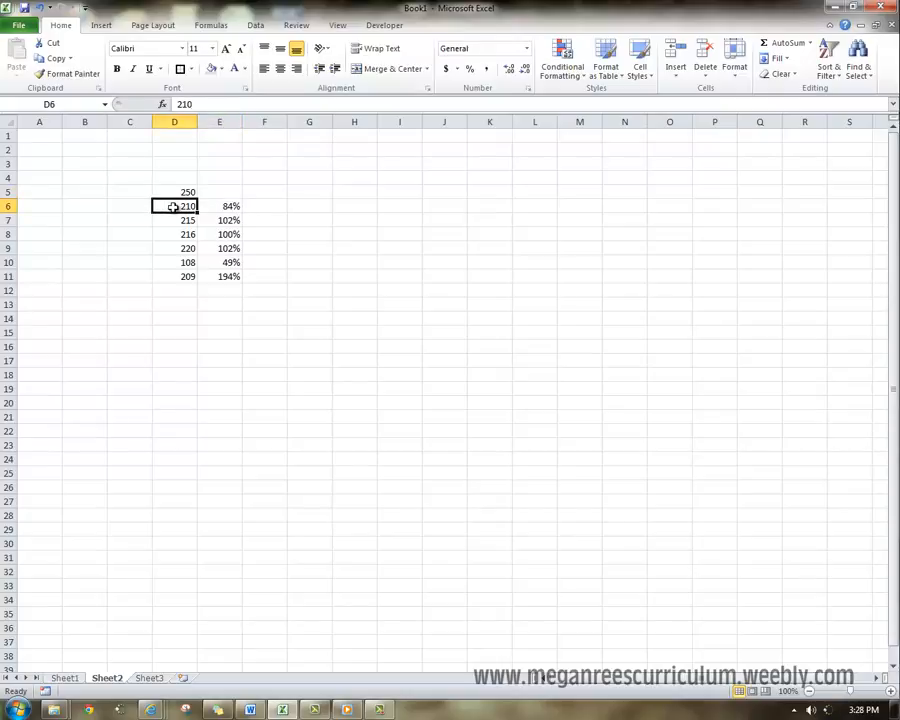
# - Examine which neighbouring numbers in column D each percentage formula divides, from D5 down to D11
pyautogui.click(177, 190)
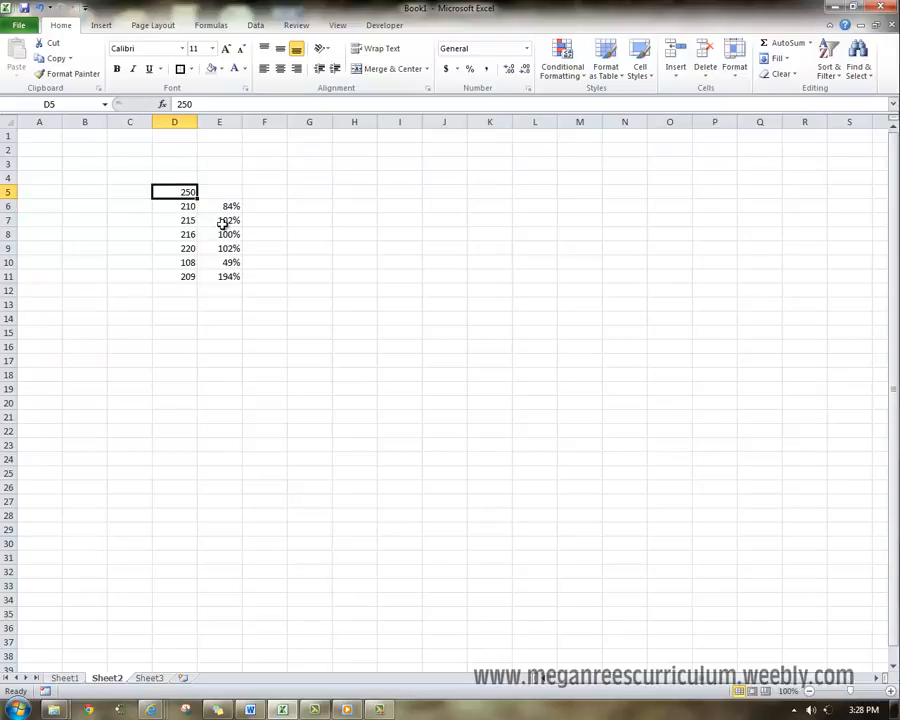
pyautogui.click(225, 222)
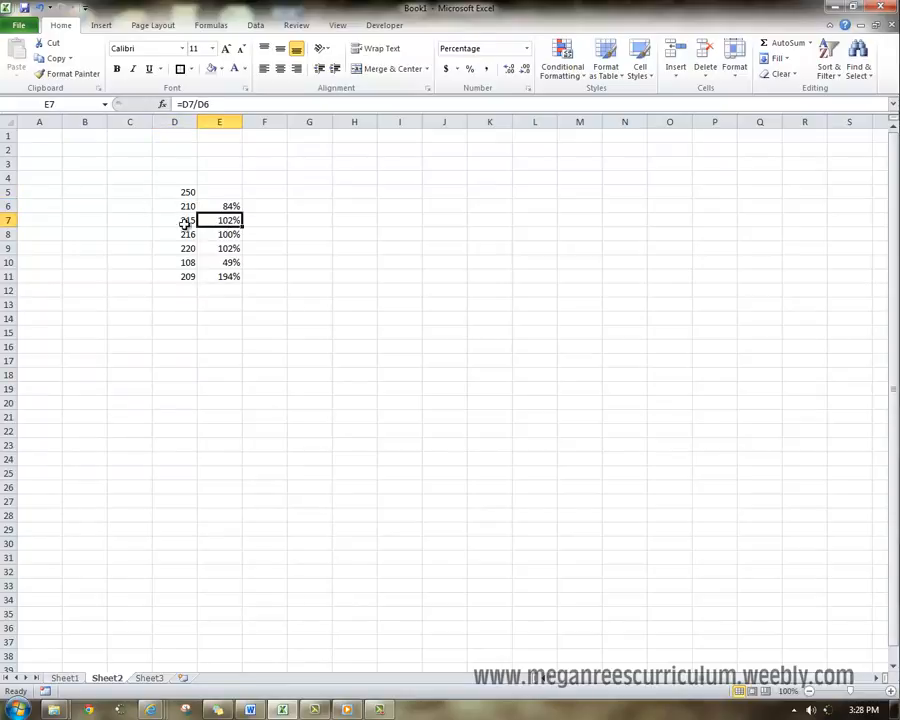
pyautogui.click(177, 219)
pyautogui.click(174, 207)
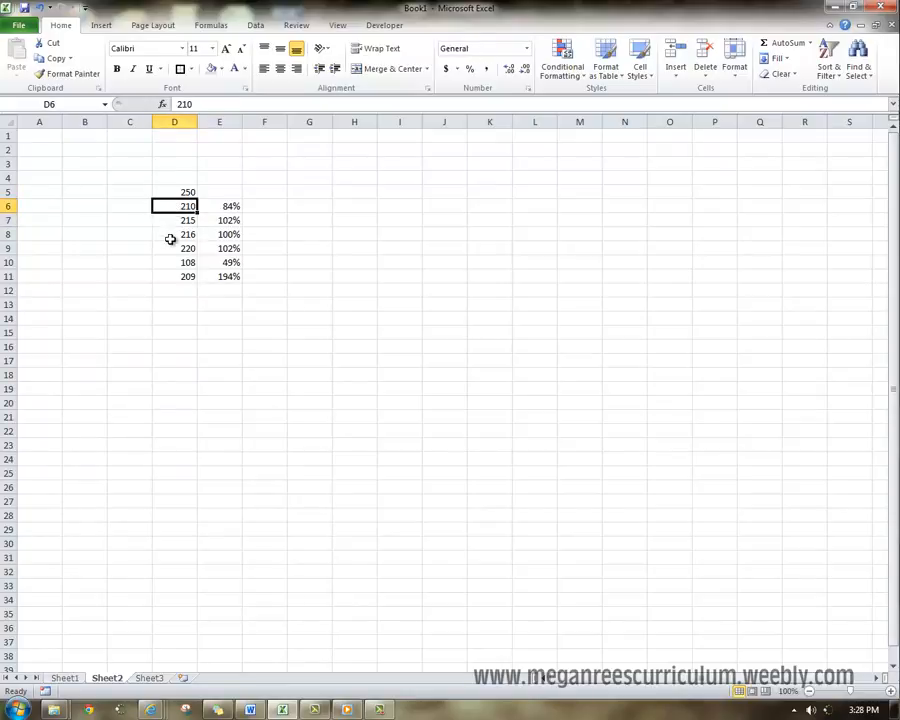
pyautogui.click(165, 220)
pyautogui.click(169, 247)
pyautogui.click(167, 236)
pyautogui.click(166, 260)
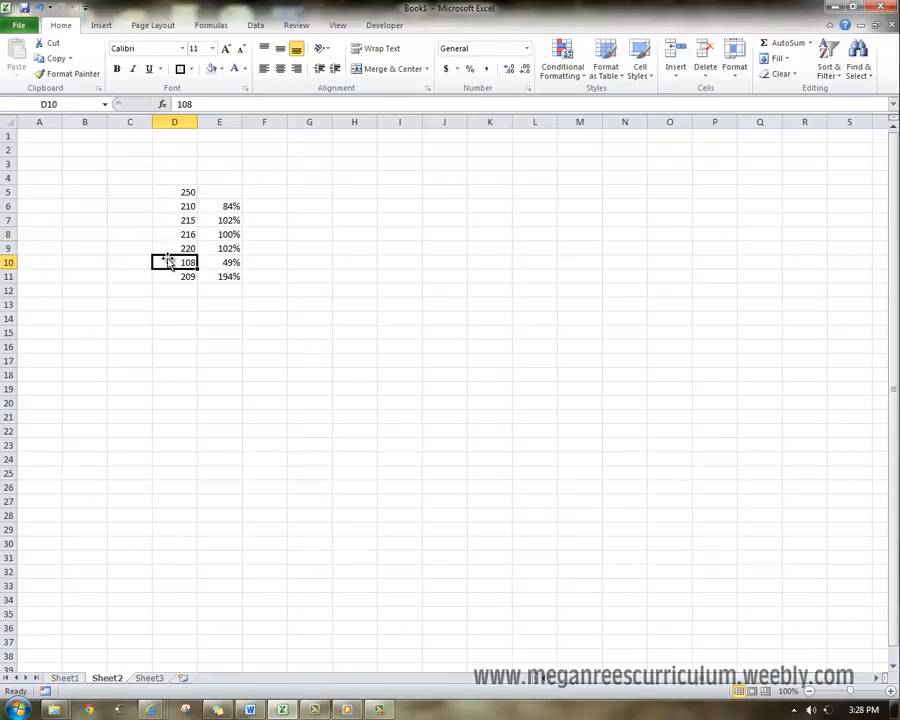
pyautogui.click(167, 248)
pyautogui.click(167, 275)
pyautogui.click(167, 262)
# - Compare the numbers in column D individually with the first number in D5 as the common base
pyautogui.click(187, 193)
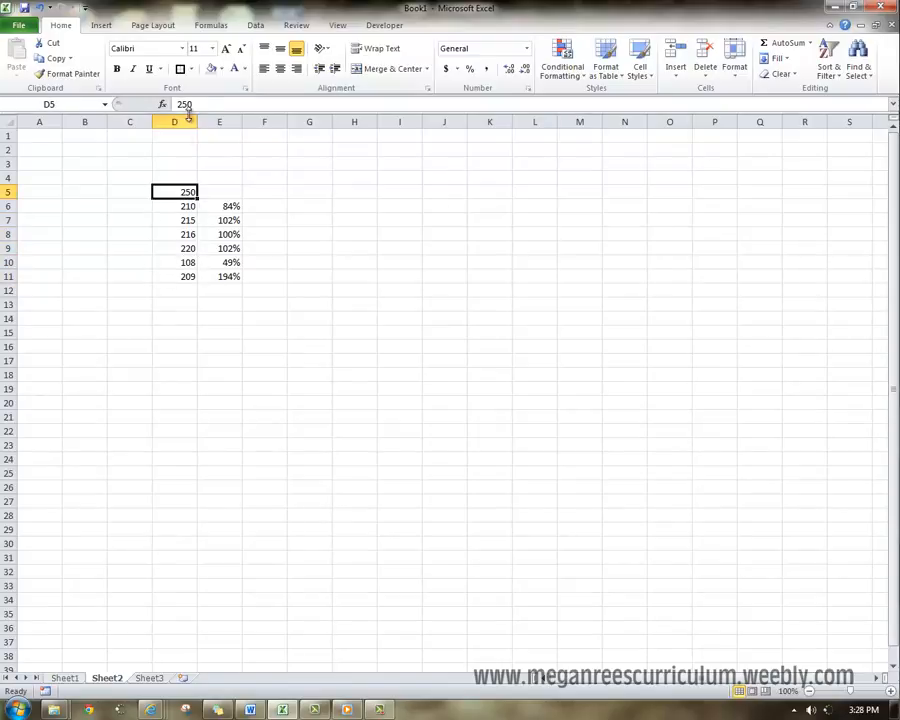
pyautogui.click(181, 205)
pyautogui.click(181, 193)
pyautogui.click(176, 233)
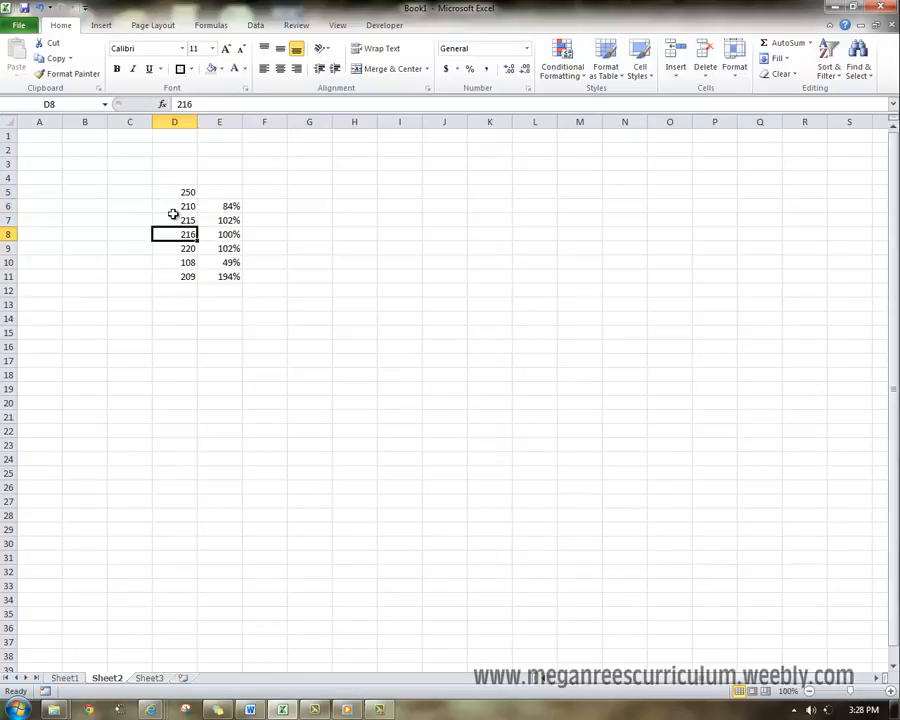
pyautogui.click(160, 224)
pyautogui.click(167, 191)
pyautogui.click(175, 231)
pyautogui.click(173, 193)
pyautogui.click(172, 257)
pyautogui.click(173, 193)
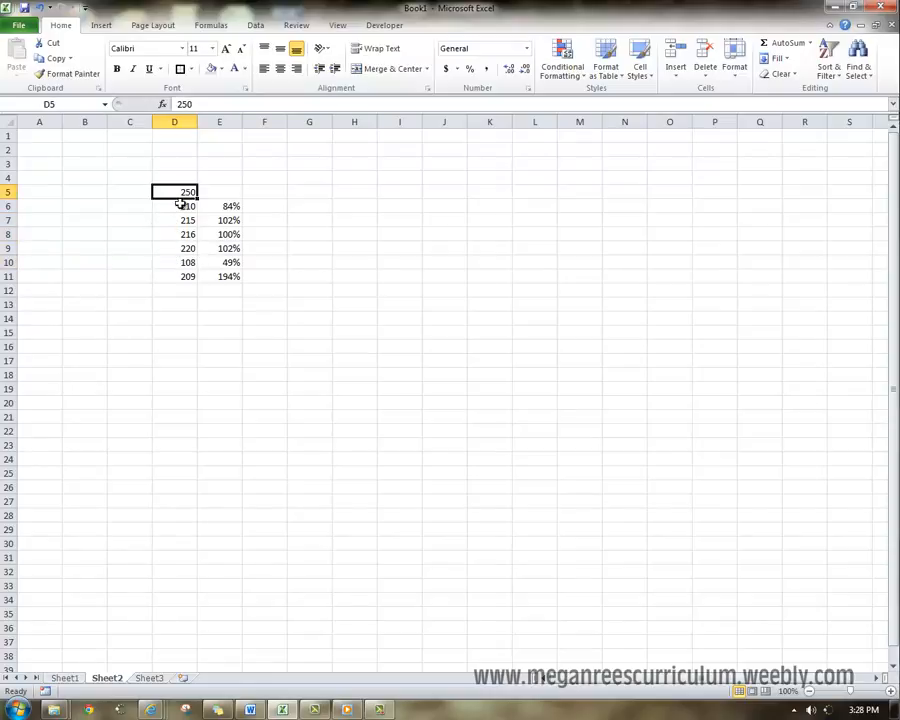
# - Make the D5 reference absolute in E6 so it reads =D6/$D$5, and fill the formula down through E11
pyautogui.click(231, 205)
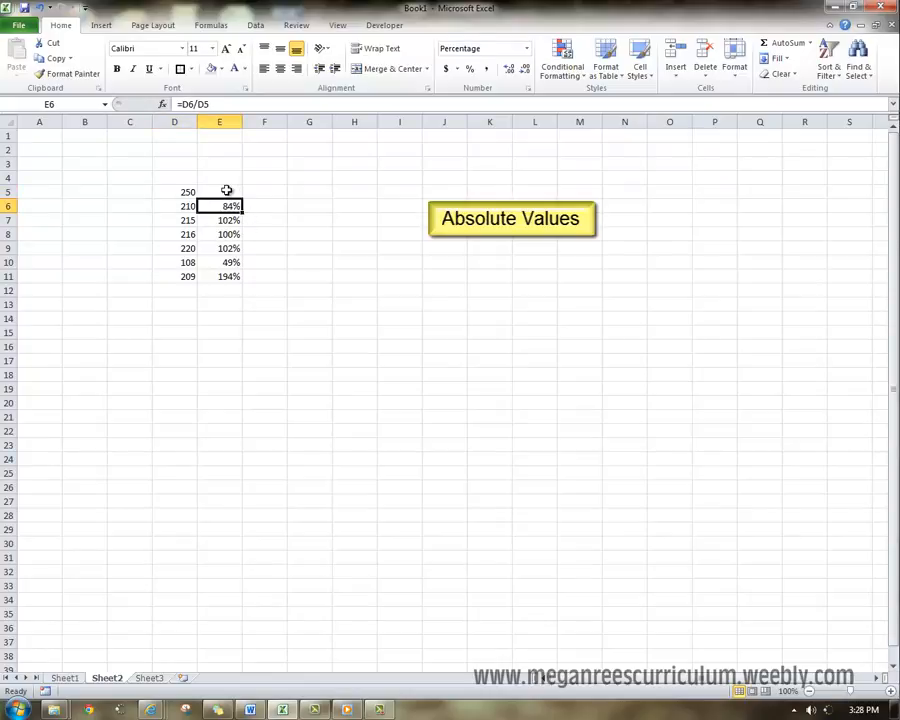
pyautogui.click(204, 104)
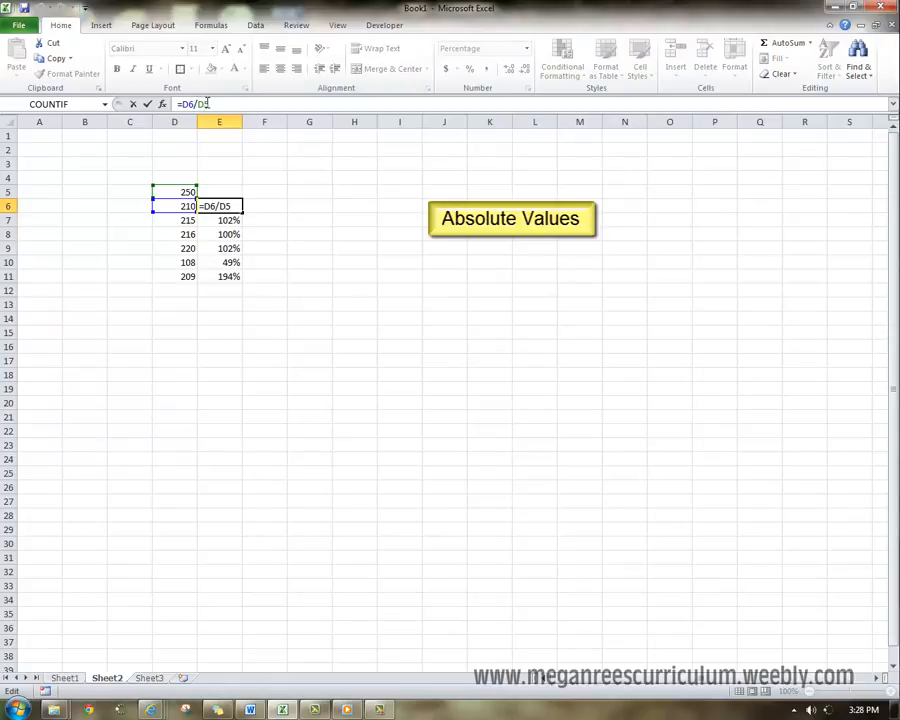
pyautogui.press('F4')
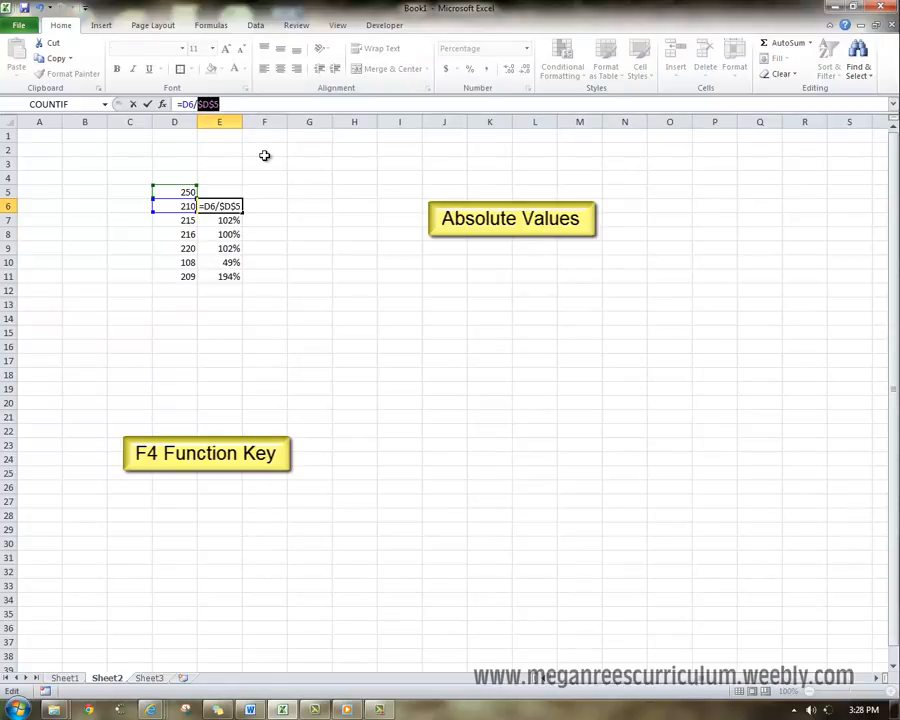
pyautogui.press('Return')
pyautogui.click(234, 202)
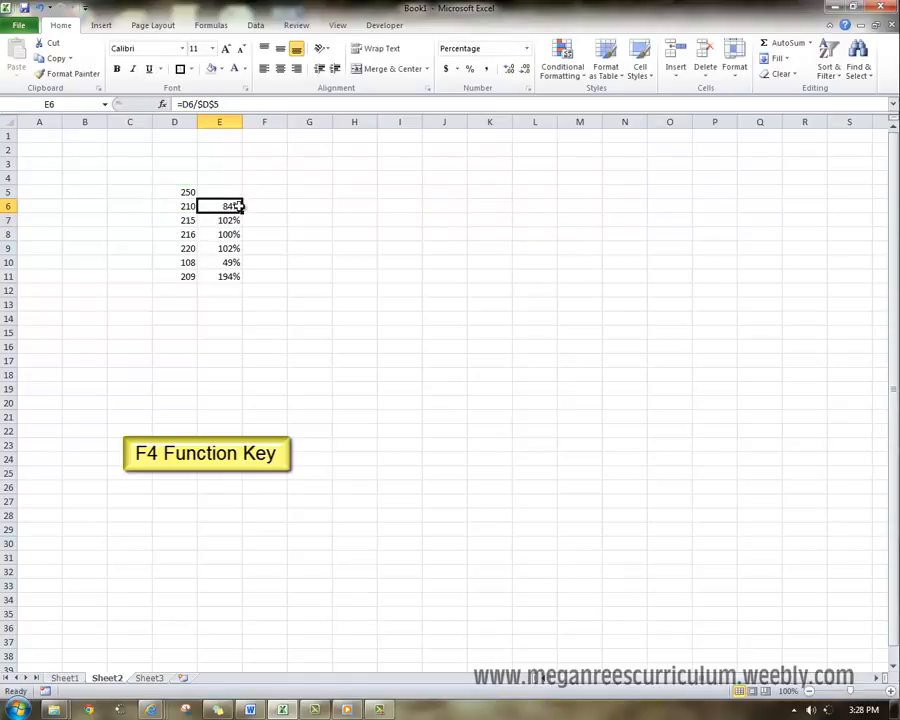
pyautogui.moveTo(242, 212); pyautogui.dragTo(243, 283)
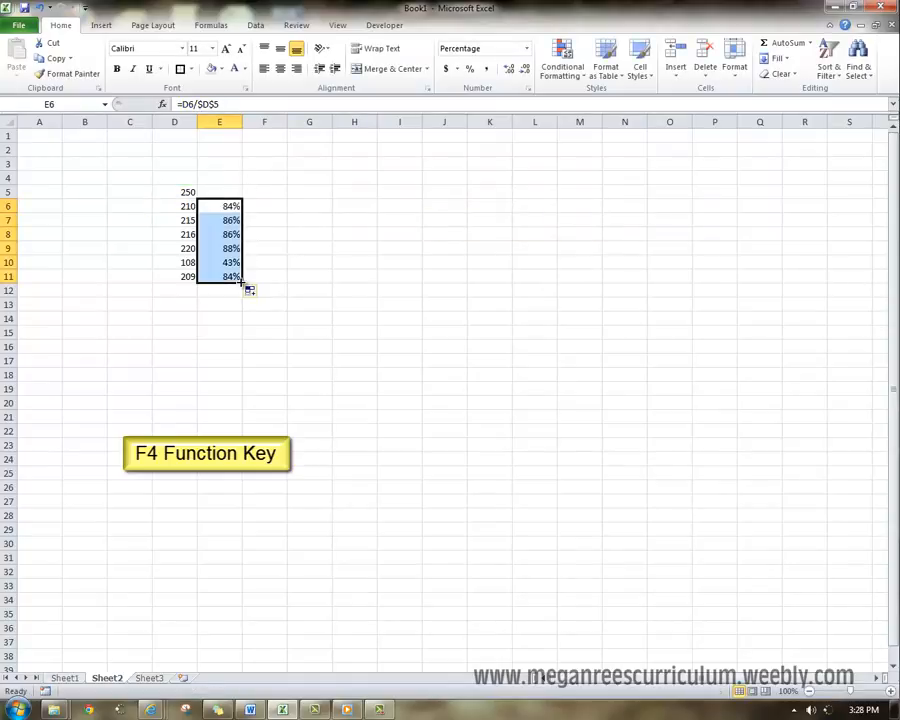
# - Check the filled percentage formulas in E7 through E11 for the fixed reference to D5
pyautogui.click(228, 219)
pyautogui.click(230, 234)
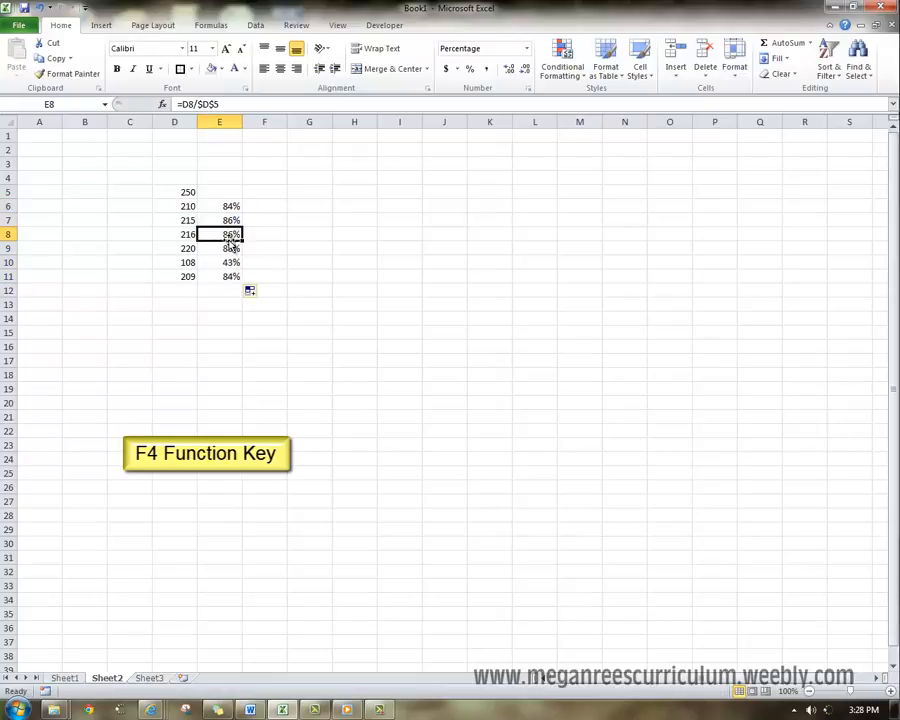
pyautogui.click(226, 248)
pyautogui.click(221, 262)
pyautogui.press('Down')
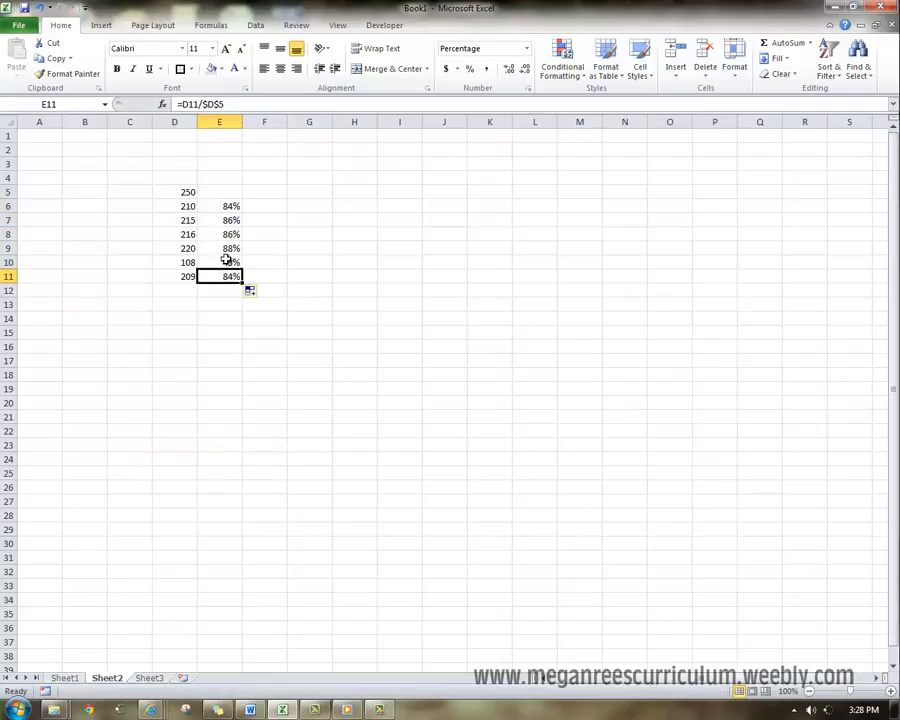
pyautogui.click(227, 260)
pyautogui.click(227, 248)
pyautogui.click(229, 234)
pyautogui.click(229, 221)
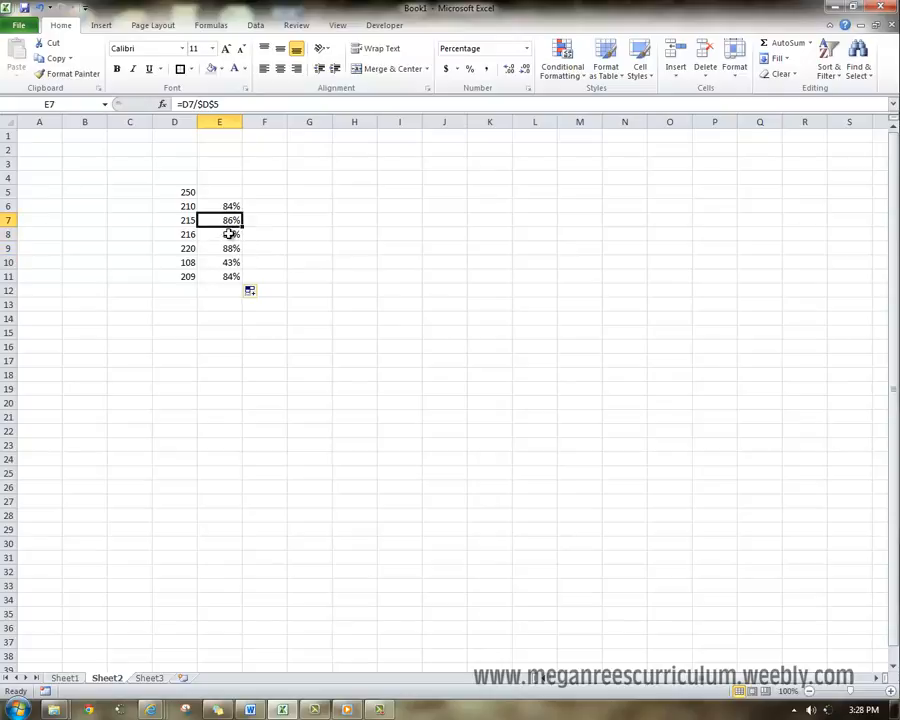
pyautogui.click(229, 234)
pyautogui.click(228, 248)
pyautogui.click(226, 262)
pyautogui.click(228, 276)
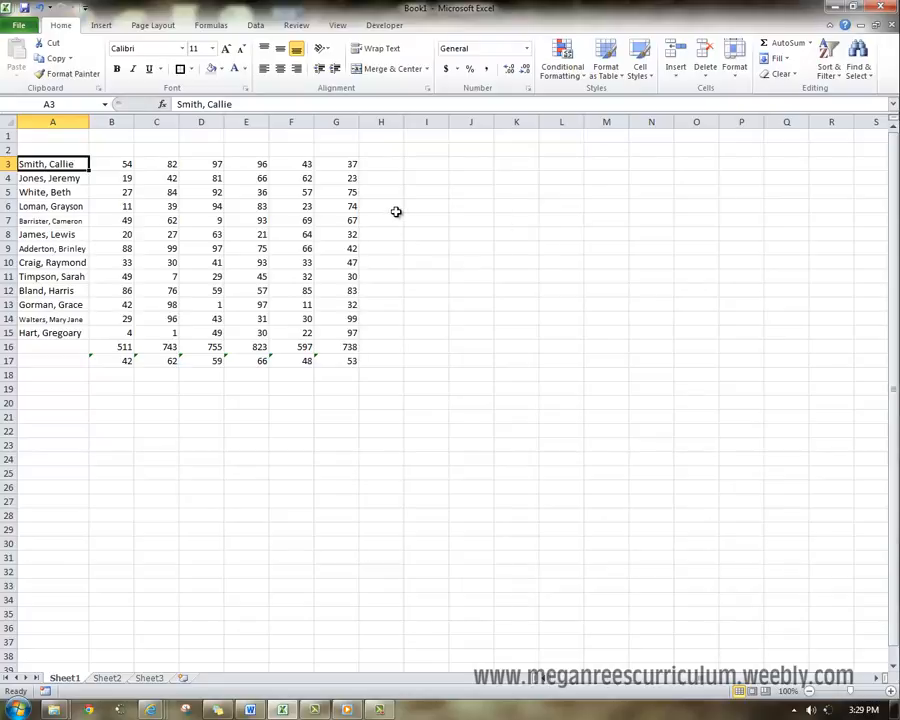
# - Set the font size of the names and scores in A3:G15 to 8
pyautogui.moveTo(36, 163); pyautogui.dragTo(334, 339)
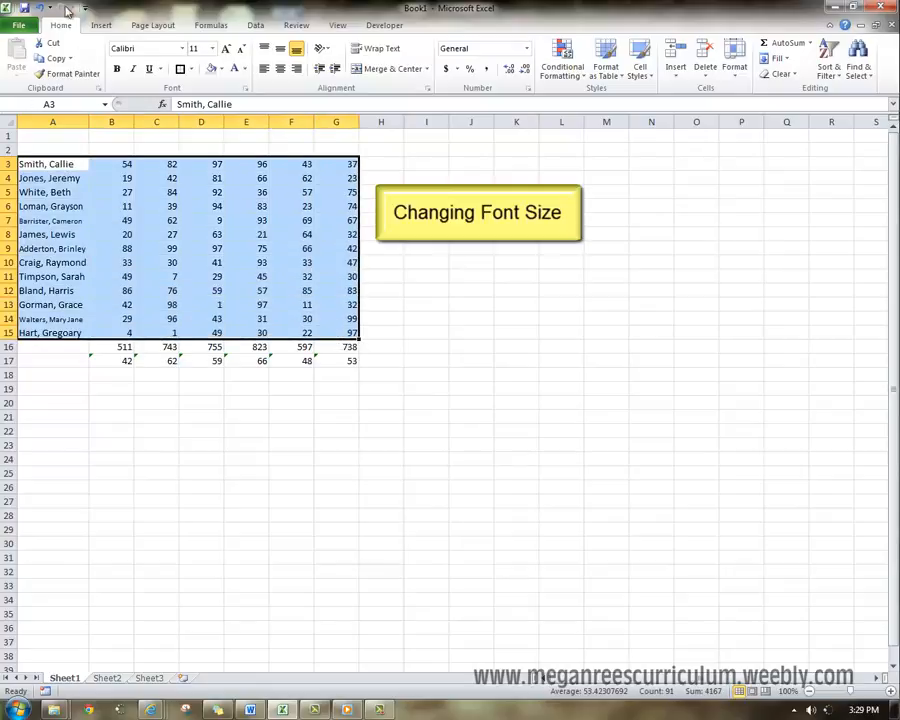
pyautogui.click(200, 48)
pyautogui.write('8')
pyautogui.press('Return')
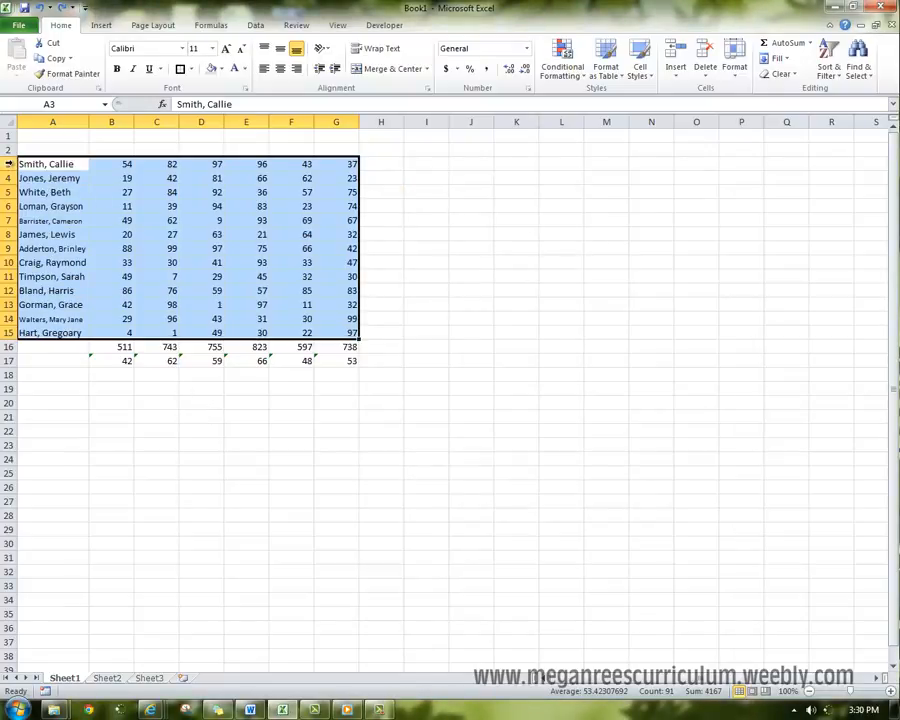
# - Try a font size of 8 on the entire rows 3 through 15 and undo the change
pyautogui.moveTo(8, 164); pyautogui.dragTo(8, 333)
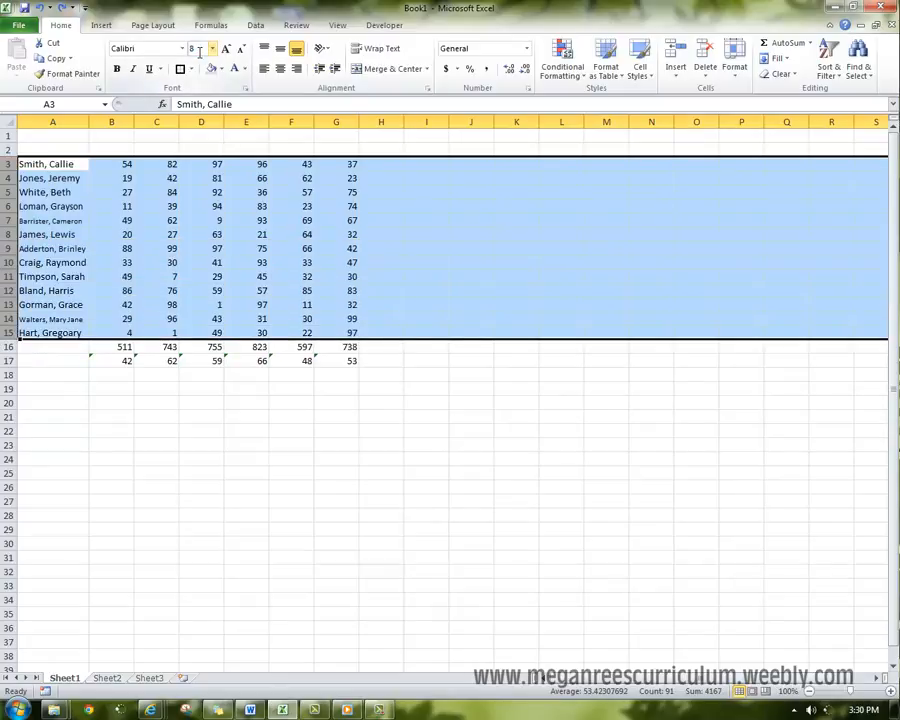
pyautogui.press('Return')
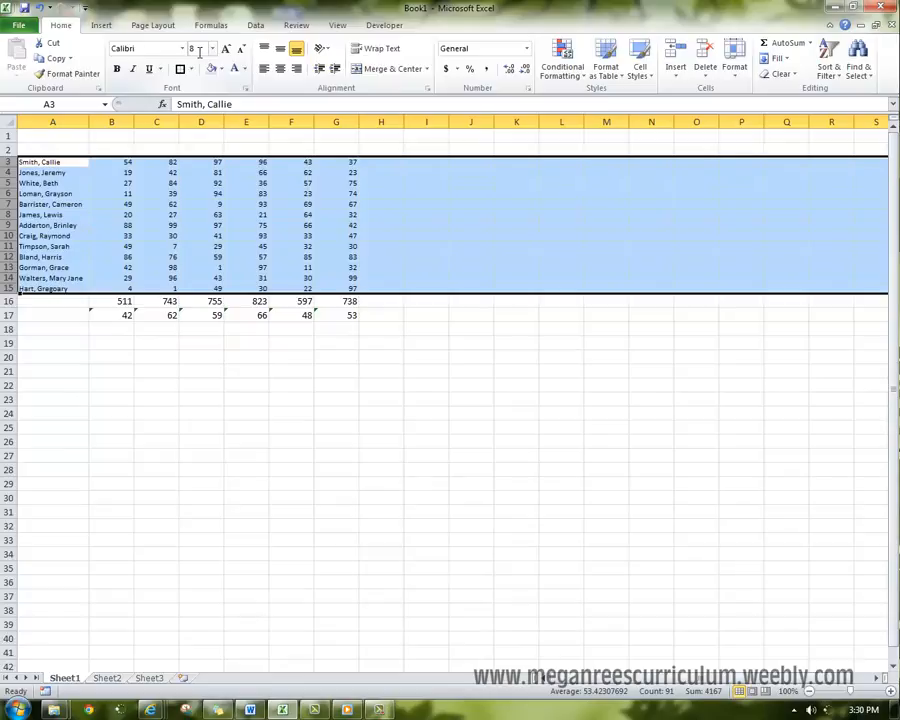
pyautogui.hotkey('ctrl', 'z')
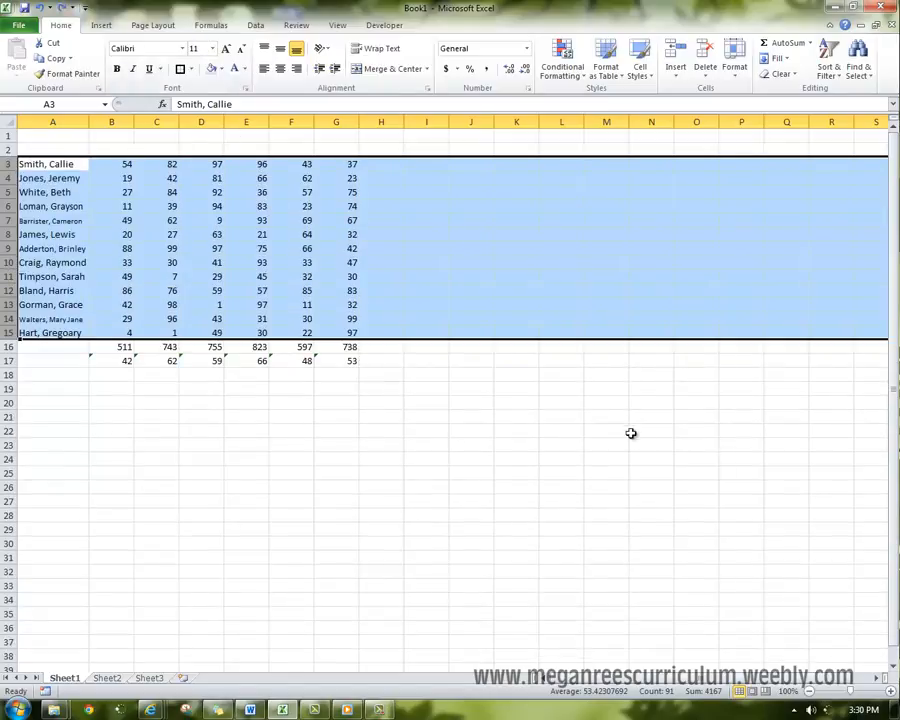
pyautogui.click(305, 528)
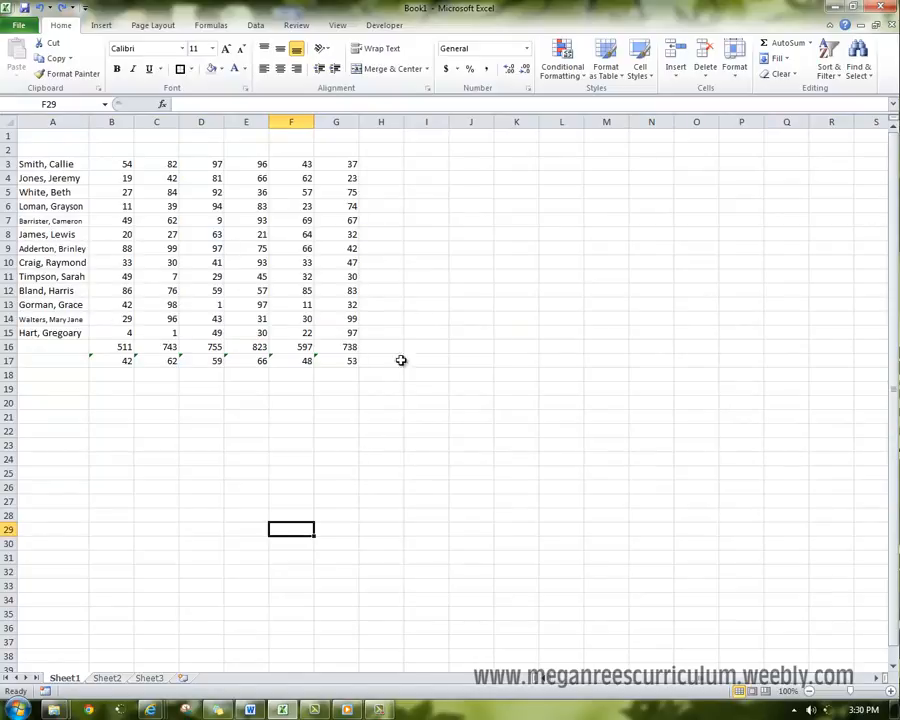
pyautogui.moveTo(45, 163); pyautogui.dragTo(350, 330)
pyautogui.click(112, 234)
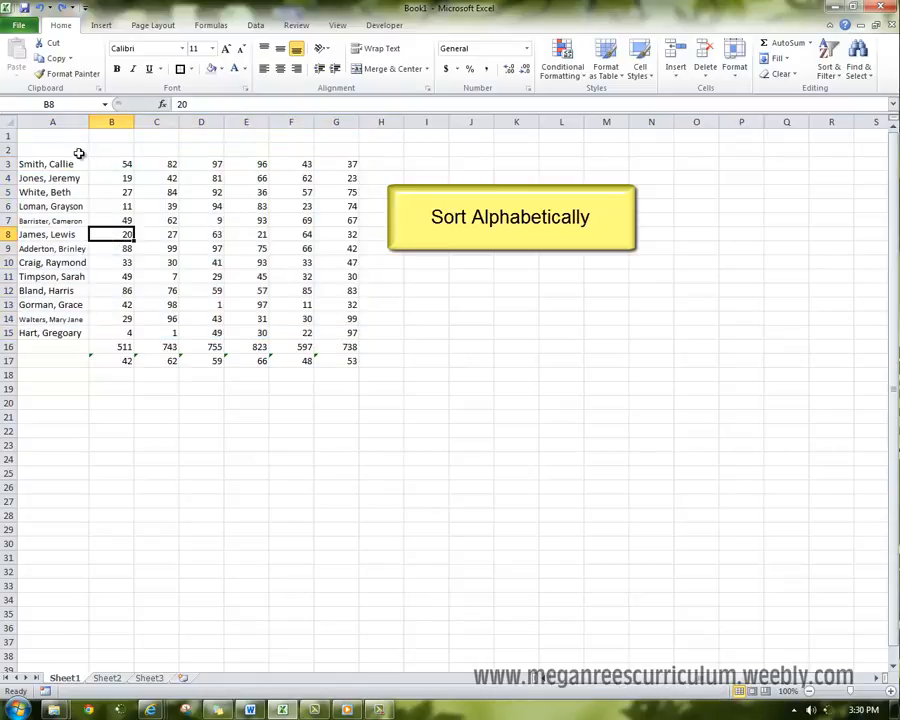
pyautogui.moveTo(79, 160); pyautogui.dragTo(331, 341)
pyautogui.click(54, 152)
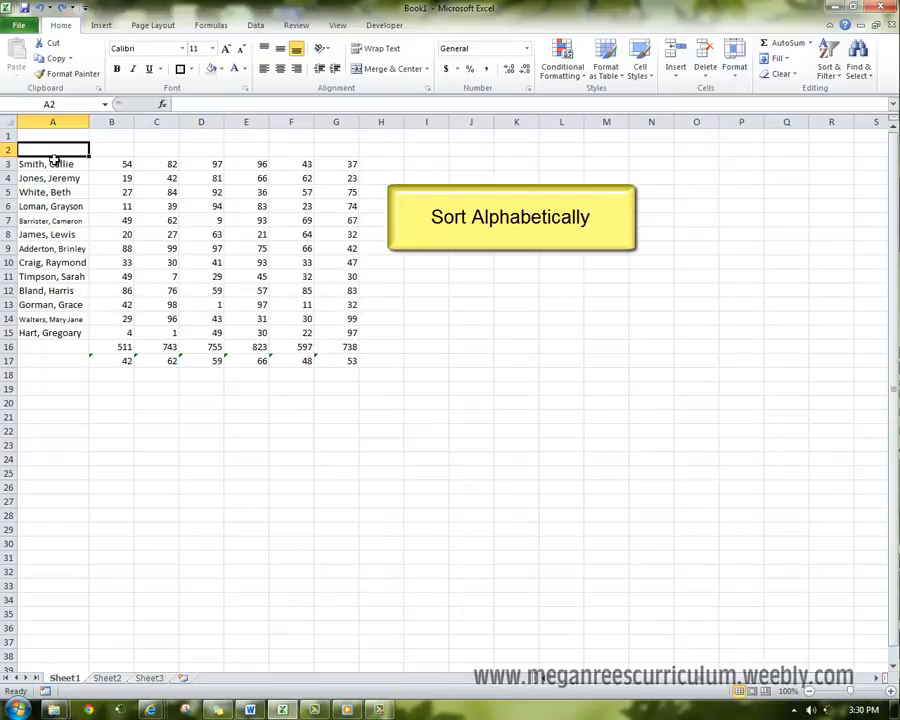
# - Sort the names with their scores in A3:G15 alphabetically from A to Z, leaving out the total and average rows
pyautogui.moveTo(60, 164); pyautogui.dragTo(347, 335)
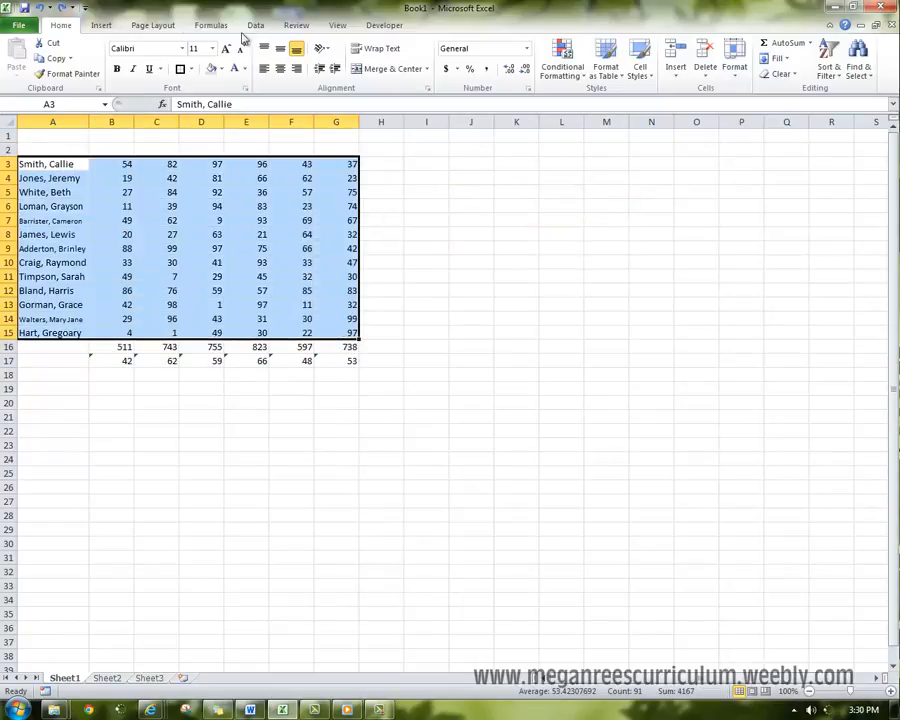
pyautogui.click(254, 27)
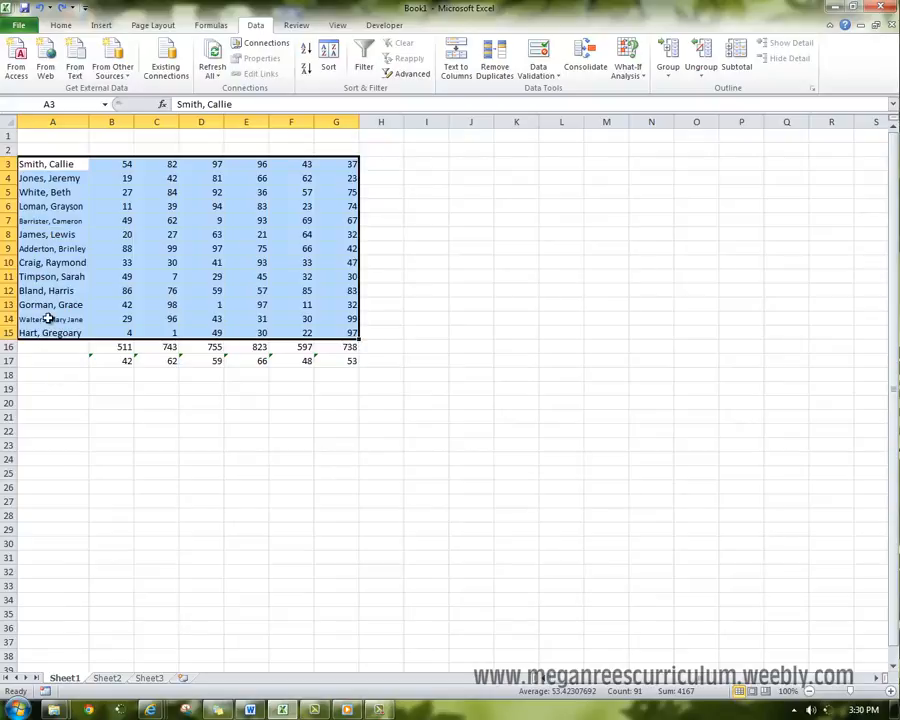
pyautogui.click(64, 261)
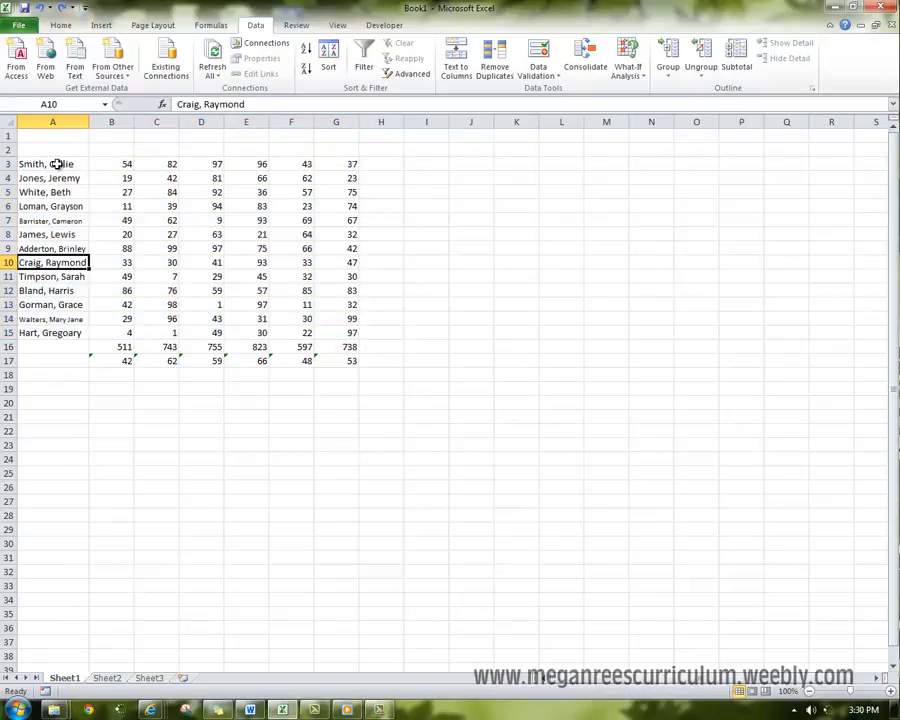
pyautogui.click(57, 165)
pyautogui.moveTo(57, 165); pyautogui.dragTo(350, 336)
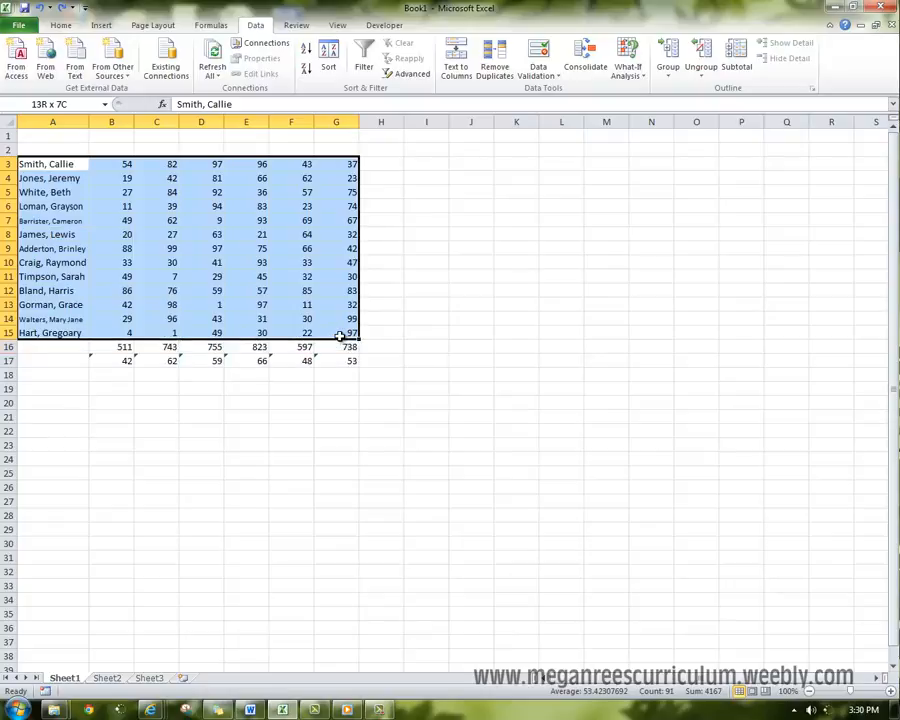
pyautogui.click(328, 58)
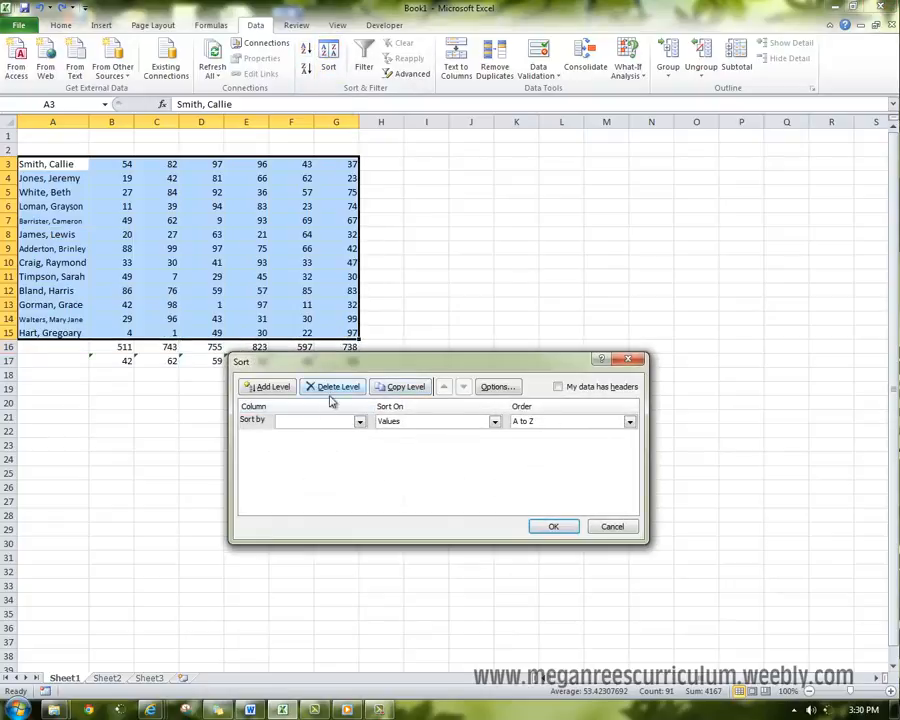
pyautogui.click(613, 526)
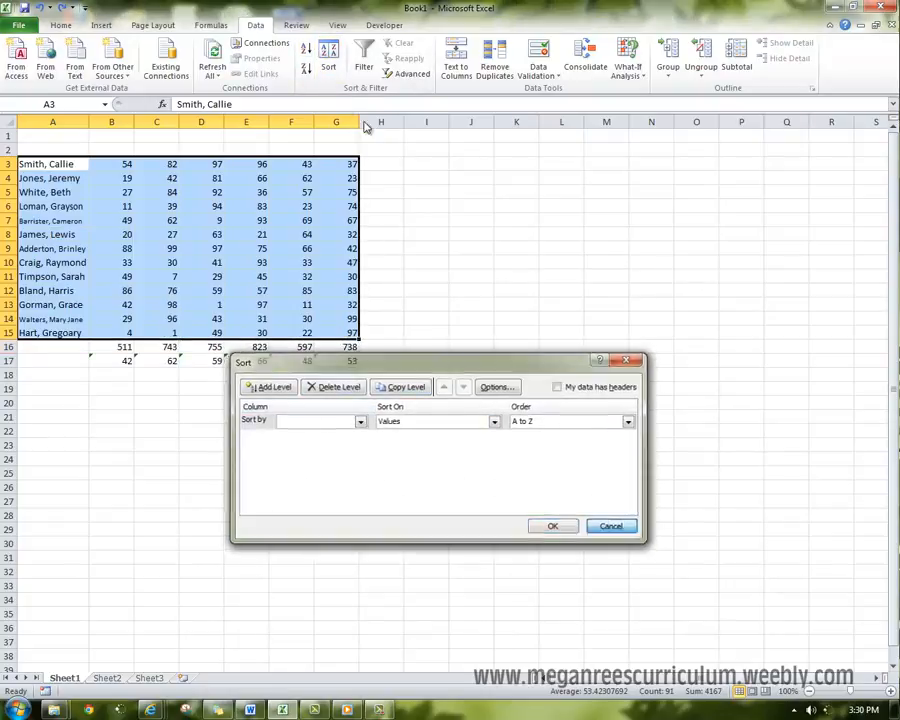
pyautogui.click(306, 50)
pyautogui.click(340, 473)
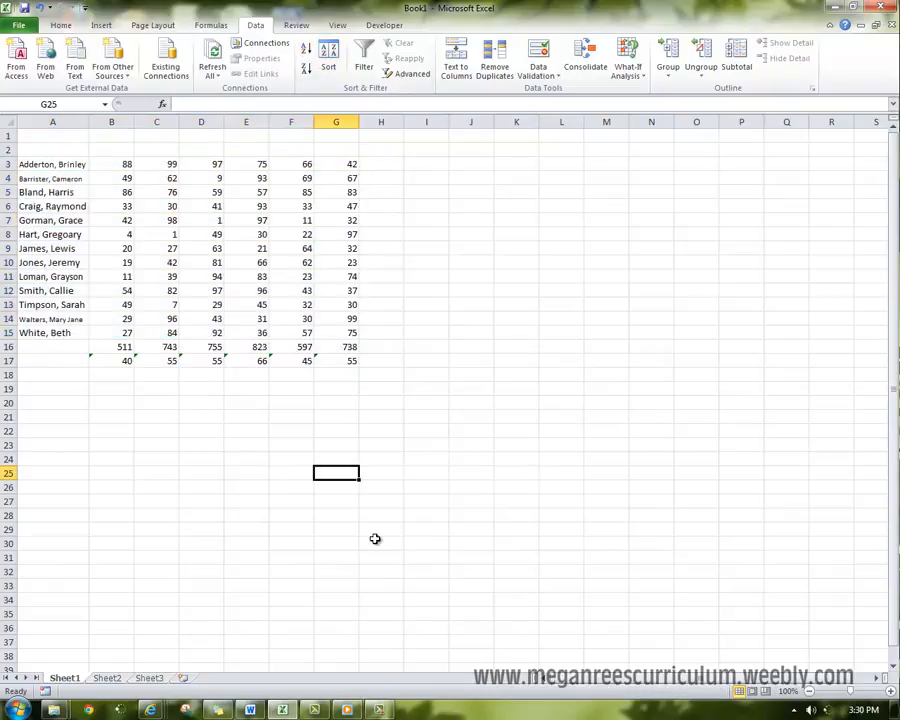
pyautogui.press('F10')
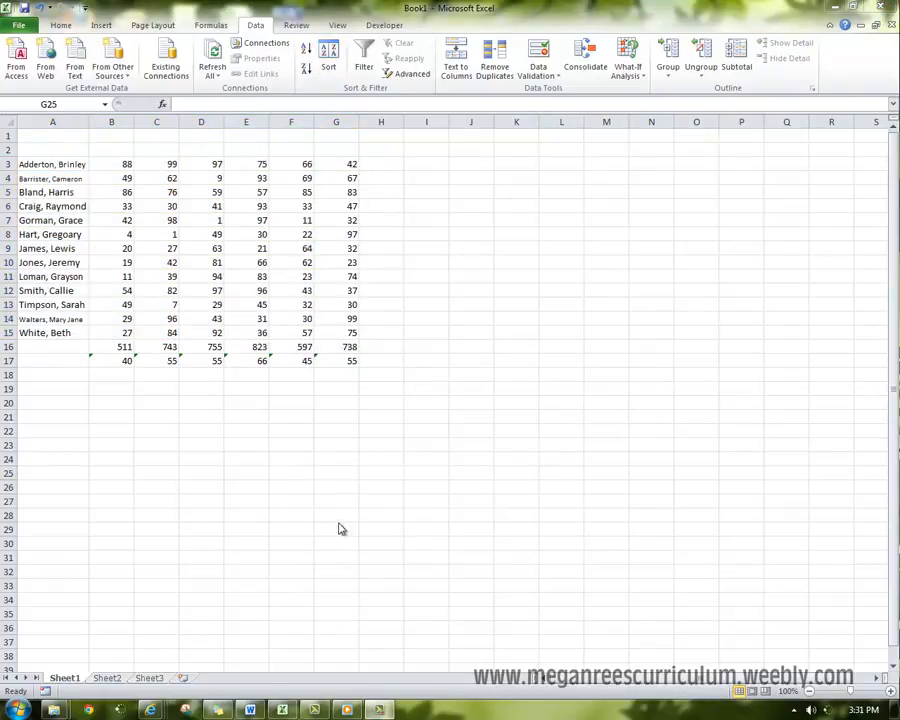
pyautogui.click(189, 382)
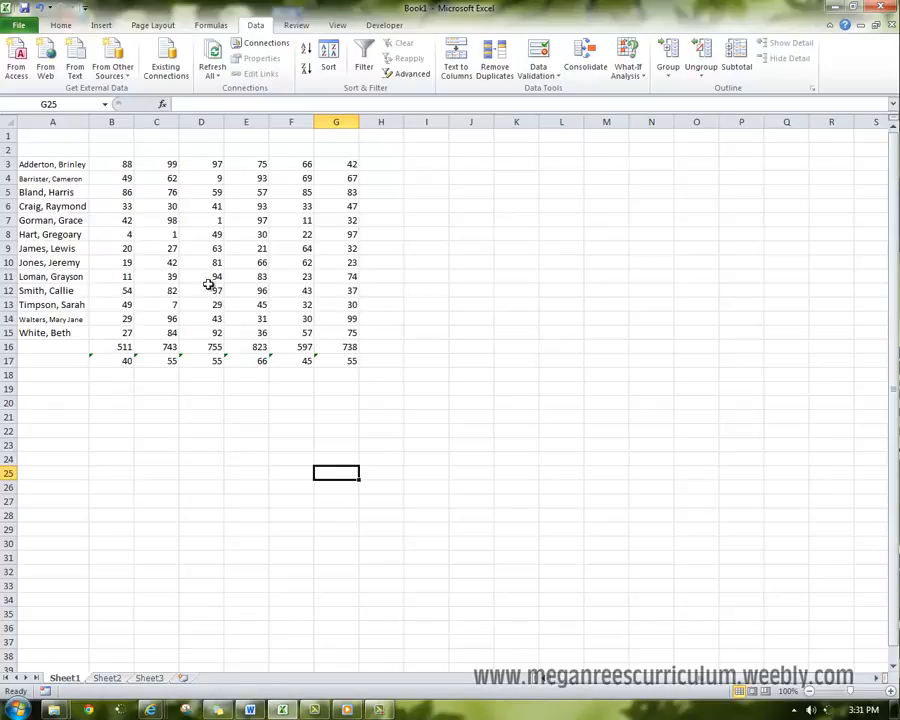
# - Try inserting a single blank row at row 2 and undo the insertion
pyautogui.rightClick(8, 150)
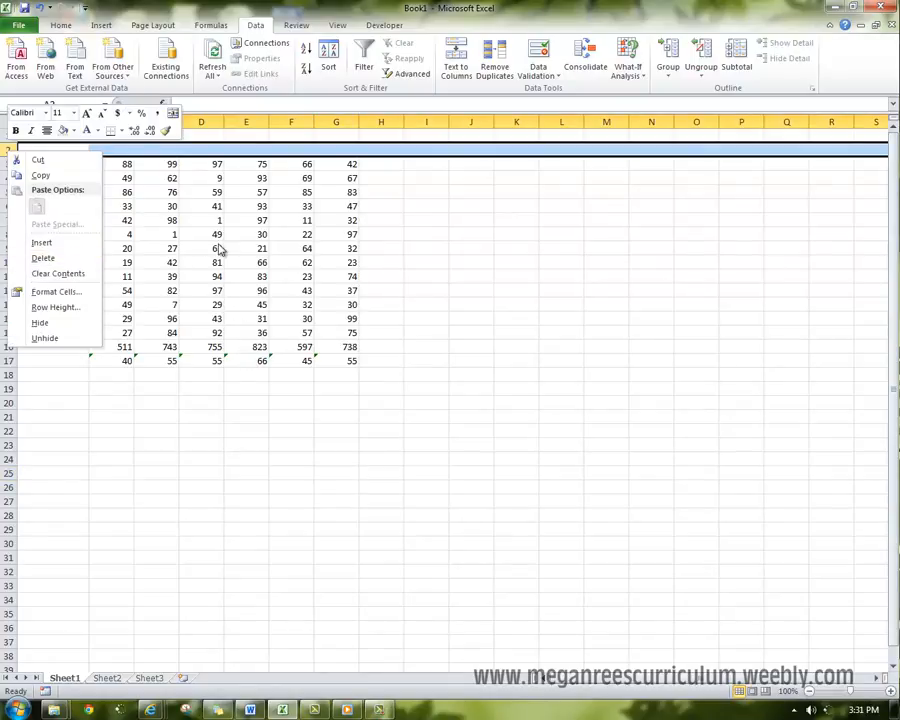
pyautogui.press('Escape')
pyautogui.rightClick(5, 149)
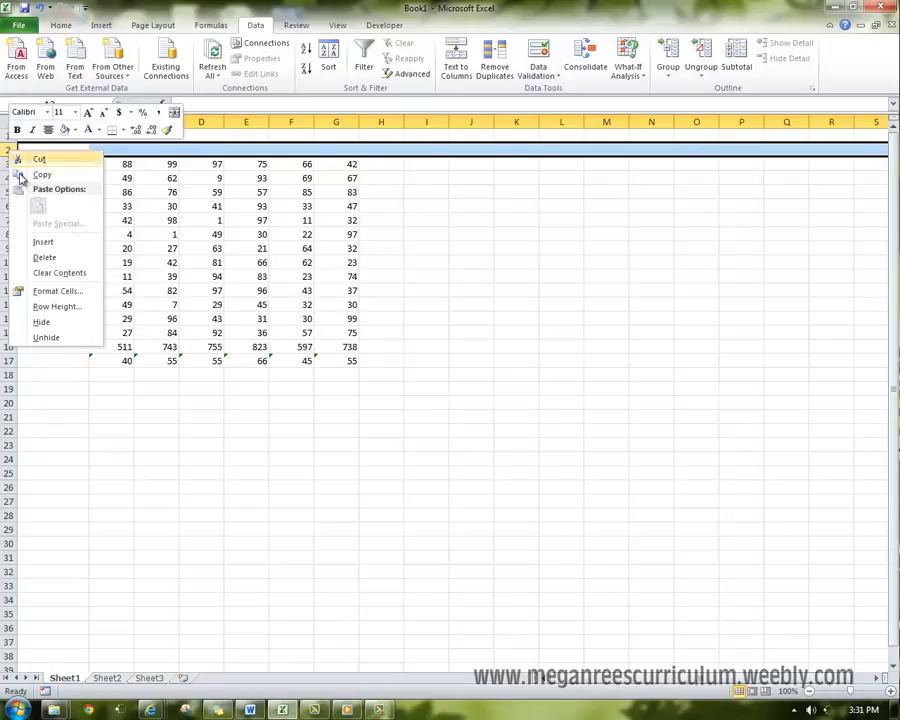
pyautogui.click(46, 241)
pyautogui.hotkey('ctrl', 'z')
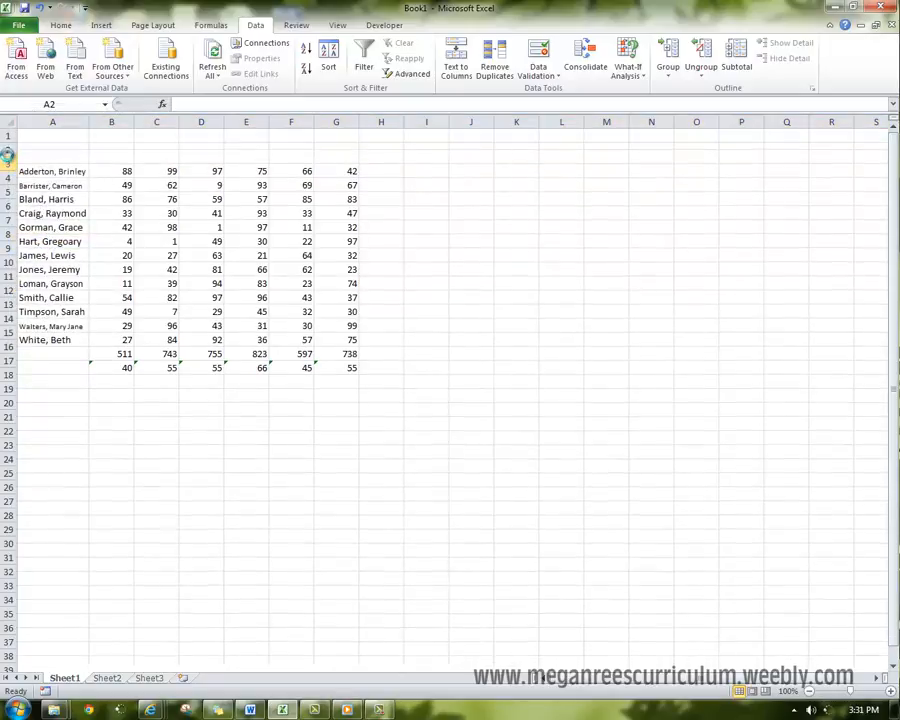
# - Insert two blank rows at once above the names by using rows 2 and 3 as the insertion range
pyautogui.moveTo(6, 151); pyautogui.dragTo(6, 164)
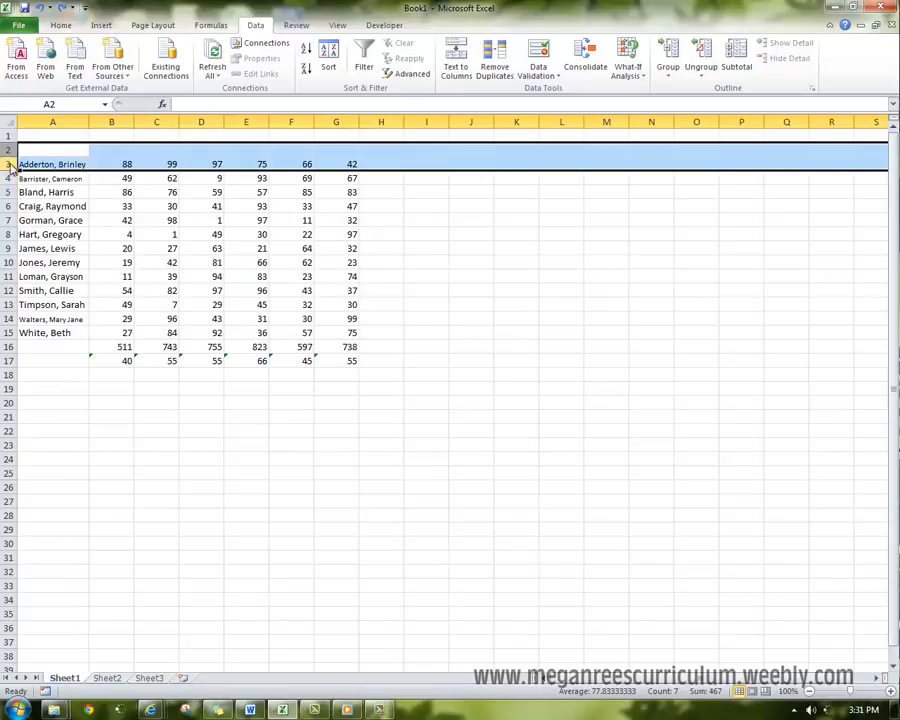
pyautogui.rightClick(6, 166)
pyautogui.click(56, 252)
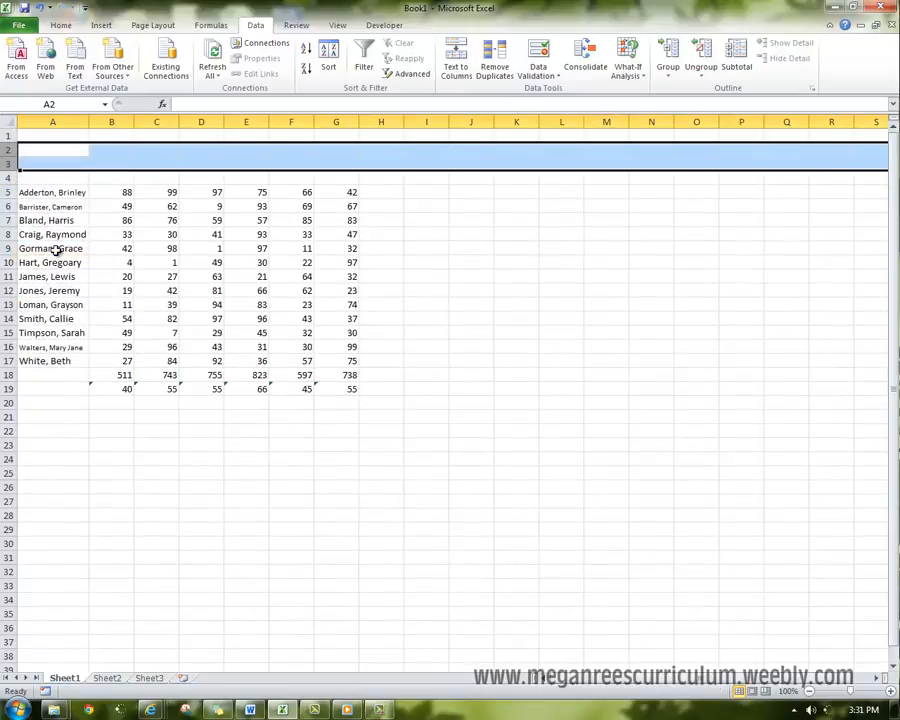
pyautogui.click(167, 291)
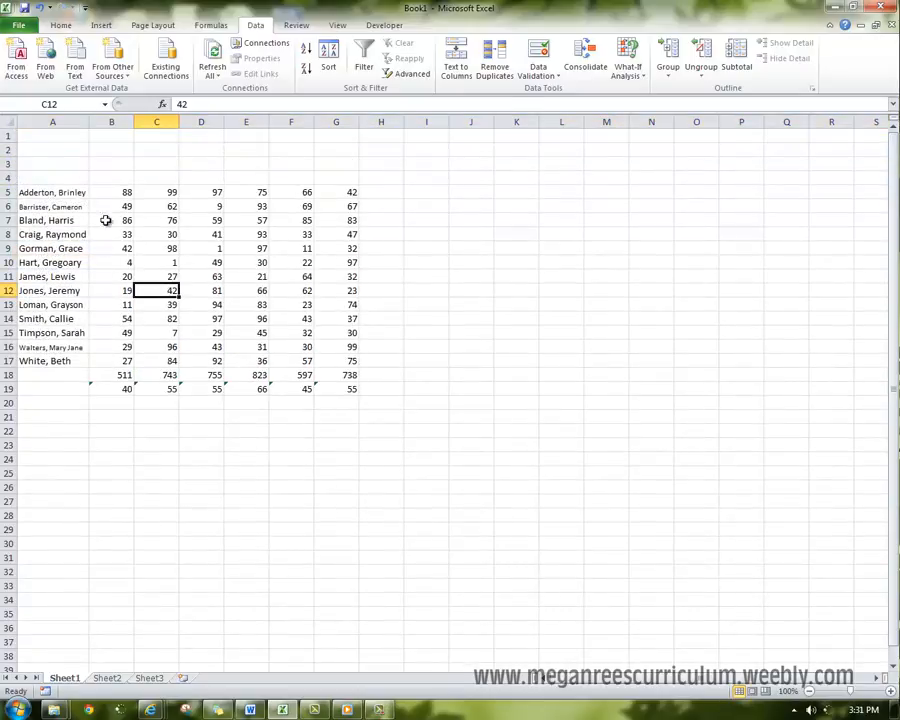
# - Merge and center cells A1 through G1 across the width of the score table
pyautogui.moveTo(44, 137); pyautogui.dragTo(338, 137)
pyautogui.click(64, 27)
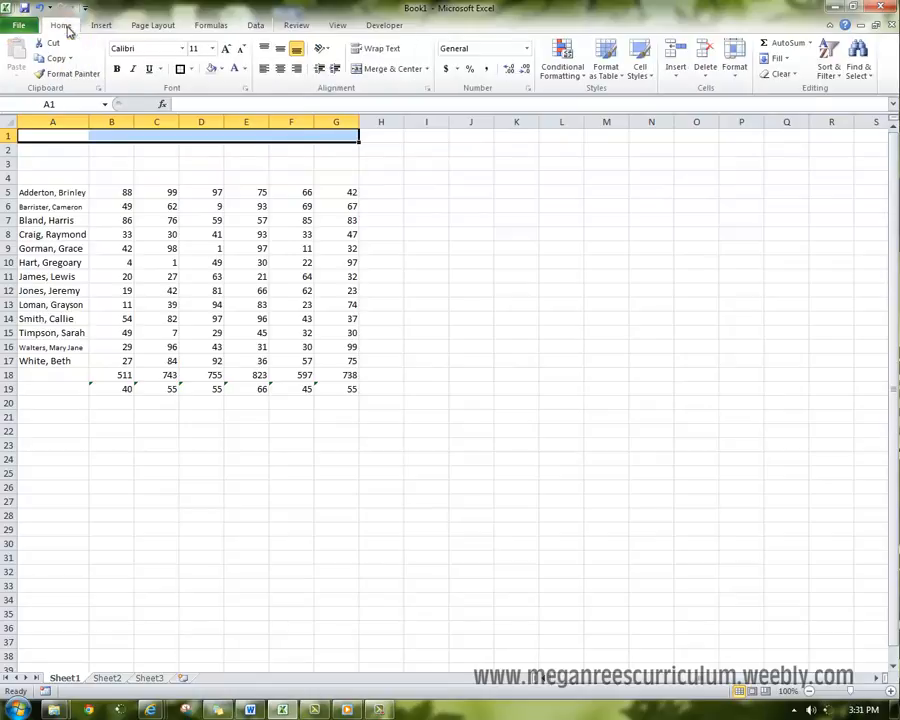
pyautogui.click(385, 68)
pyautogui.click(291, 178)
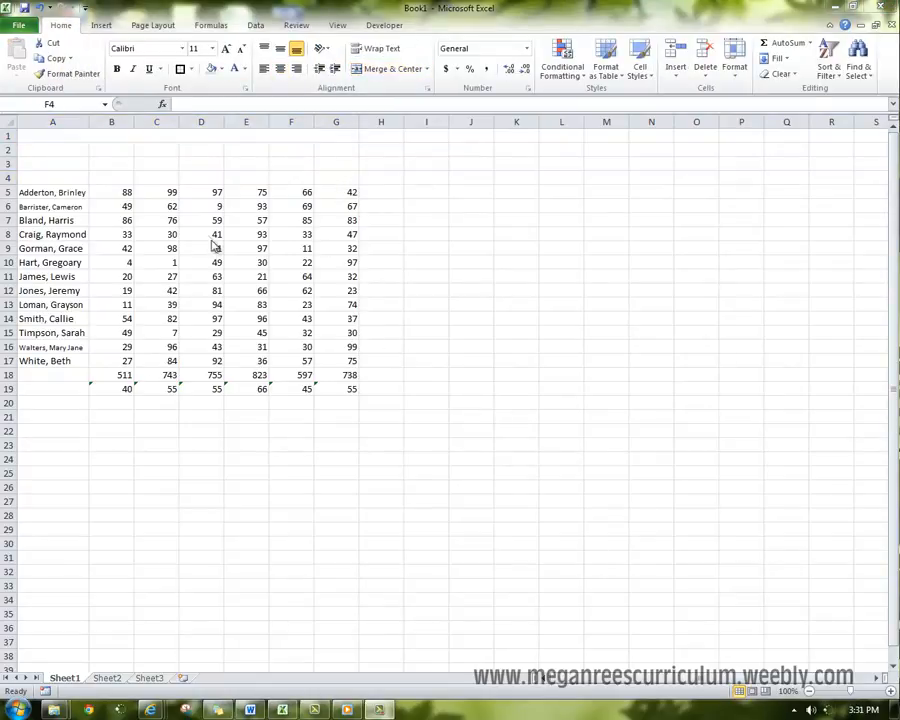
pyautogui.click(148, 136)
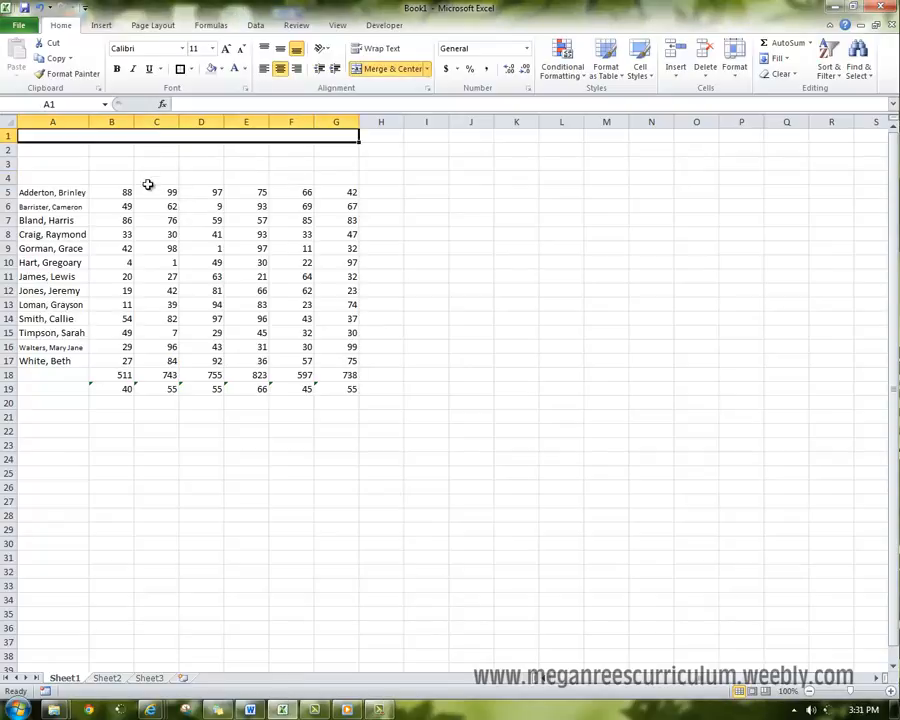
pyautogui.click(148, 186)
pyautogui.click(271, 429)
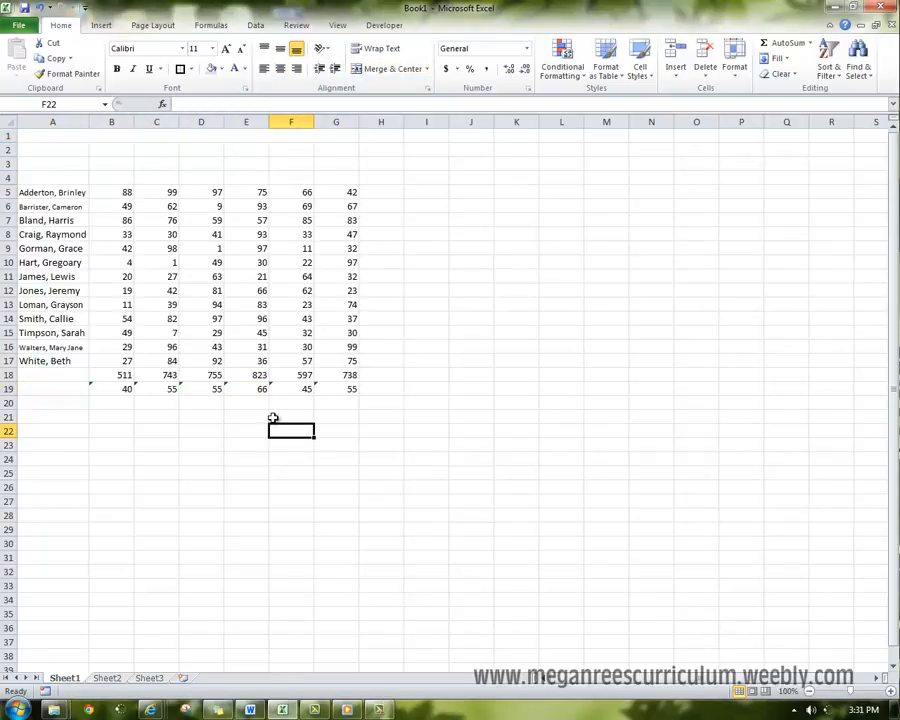